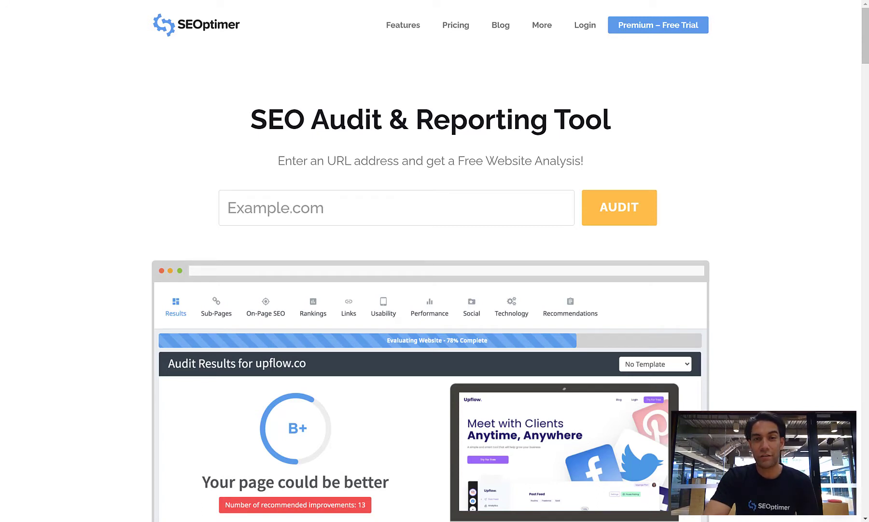
Step: Open the Pricing page and compare the three plans in the Feature Breakdown table
{"action": "left_click", "coordinate": [504, 25]}
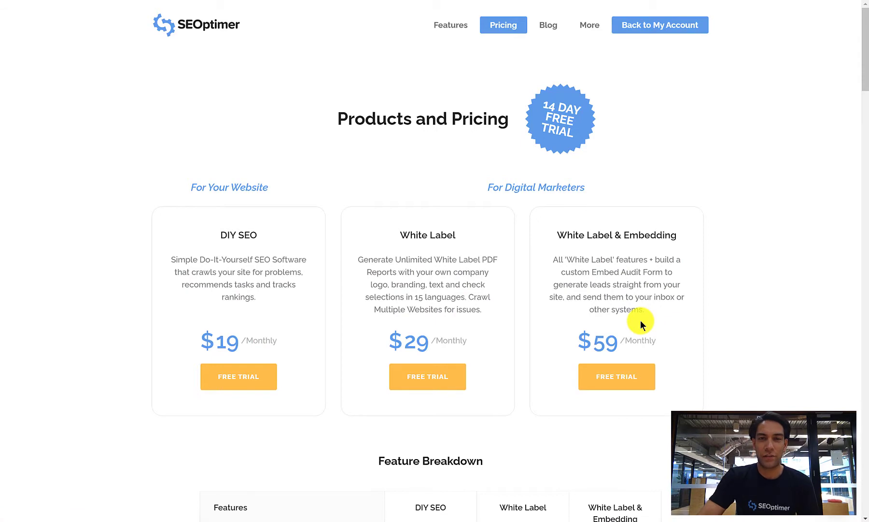
{"action": "scroll", "coordinate": [640, 320], "scroll_direction": "down", "scroll_amount": 10}
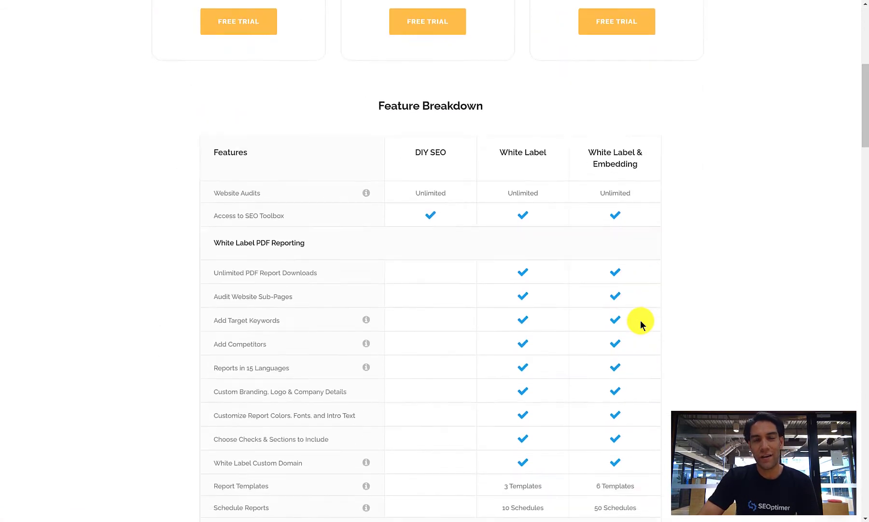
{"action": "scroll", "coordinate": [641, 323], "scroll_direction": "down", "scroll_amount": 12}
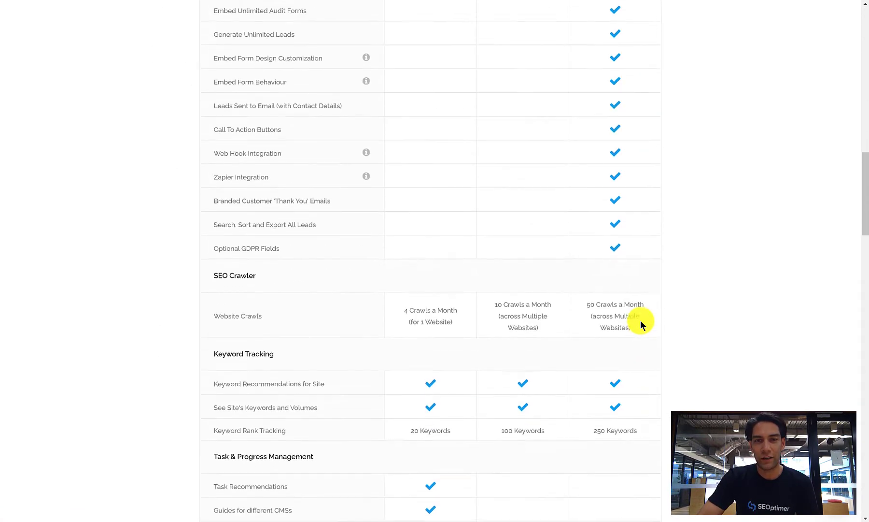
{"action": "scroll", "coordinate": [642, 322], "scroll_direction": "down", "scroll_amount": 3}
{"action": "scroll", "coordinate": [641, 321], "scroll_direction": "up", "scroll_amount": 12}
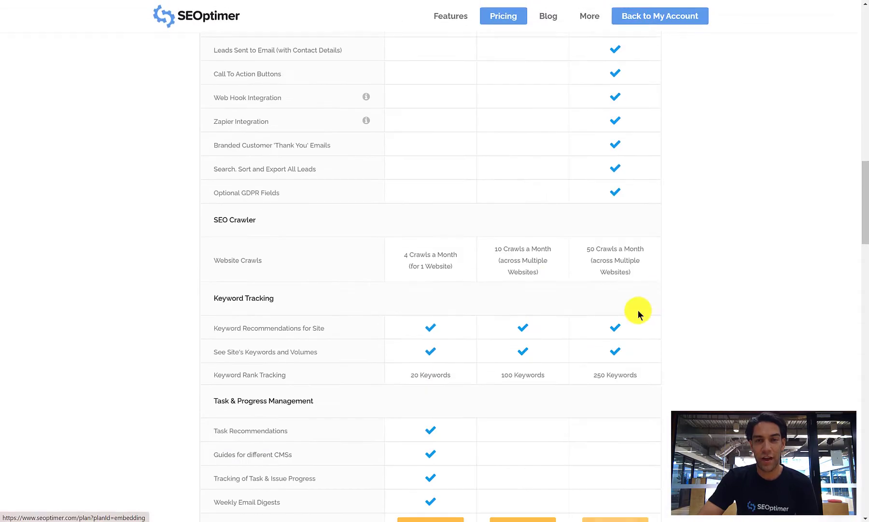
{"action": "scroll", "coordinate": [637, 312], "scroll_direction": "up", "scroll_amount": 7}
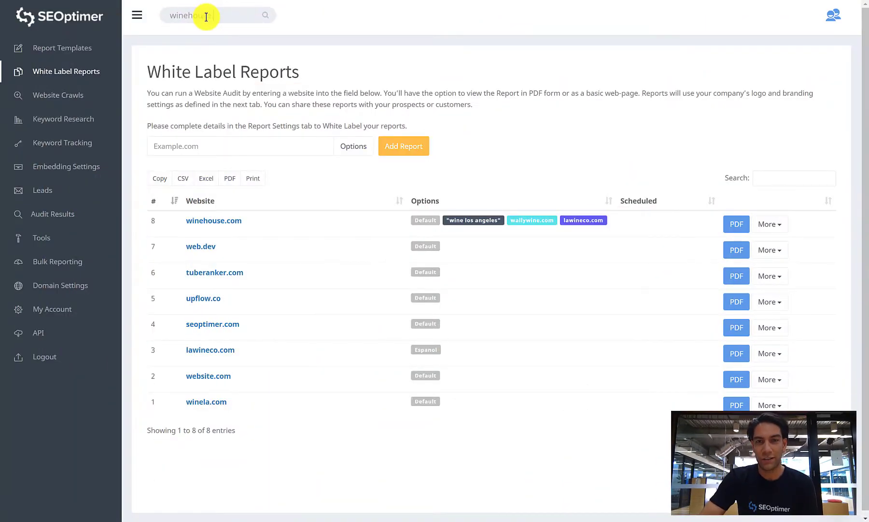
Step: Complete the quick audit entry as winehouse.com and run the audit
{"action": "type", "text": ".com"}
{"action": "key", "text": "Return"}
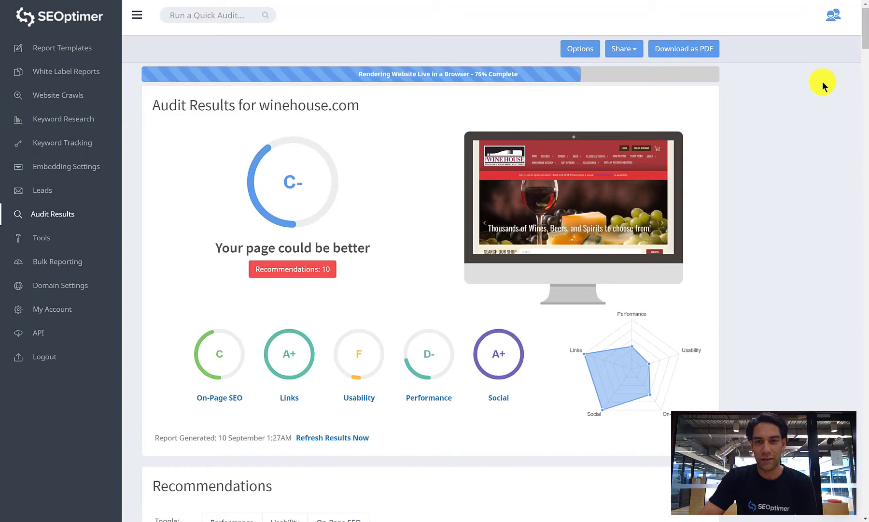
Step: Review winehouse.com's Recommendations and On-Page SEO results, then download the report as a PDF
{"action": "scroll", "coordinate": [822, 81], "scroll_direction": "down", "scroll_amount": 4}
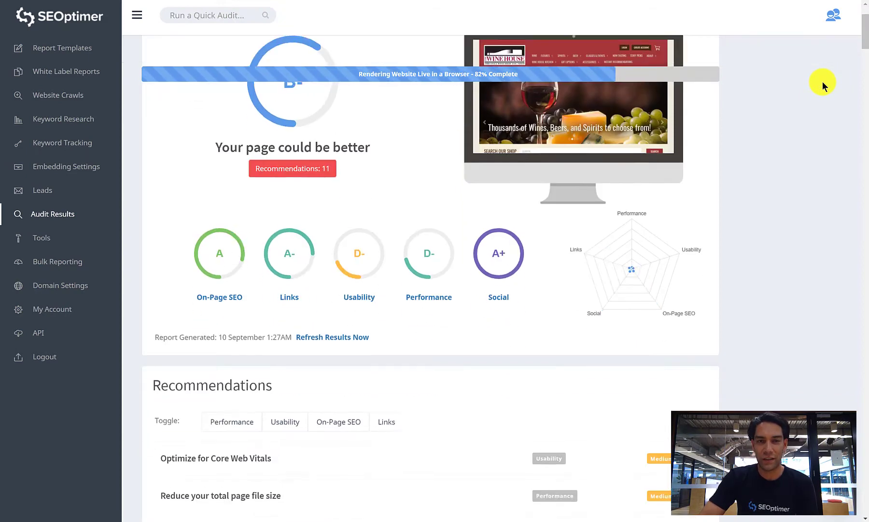
{"action": "scroll", "coordinate": [442, 204], "scroll_direction": "down", "scroll_amount": 3}
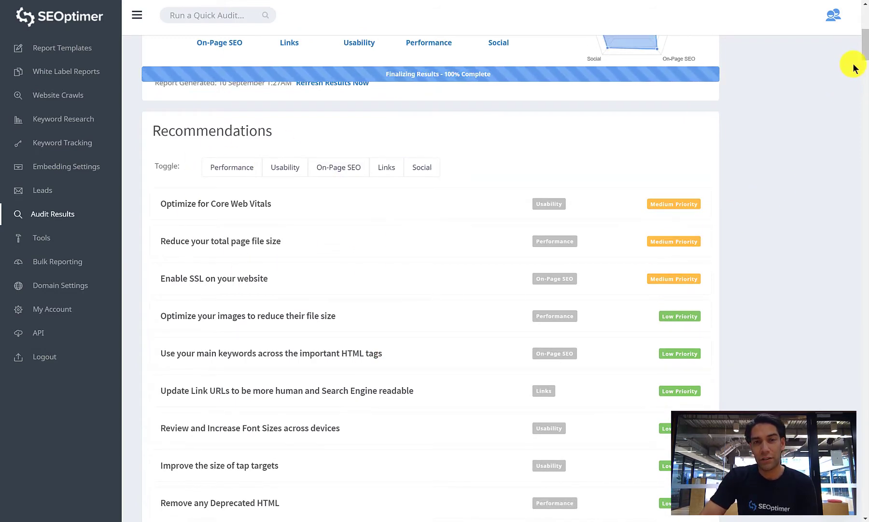
{"action": "scroll", "coordinate": [848, 65], "scroll_direction": "down", "scroll_amount": 2}
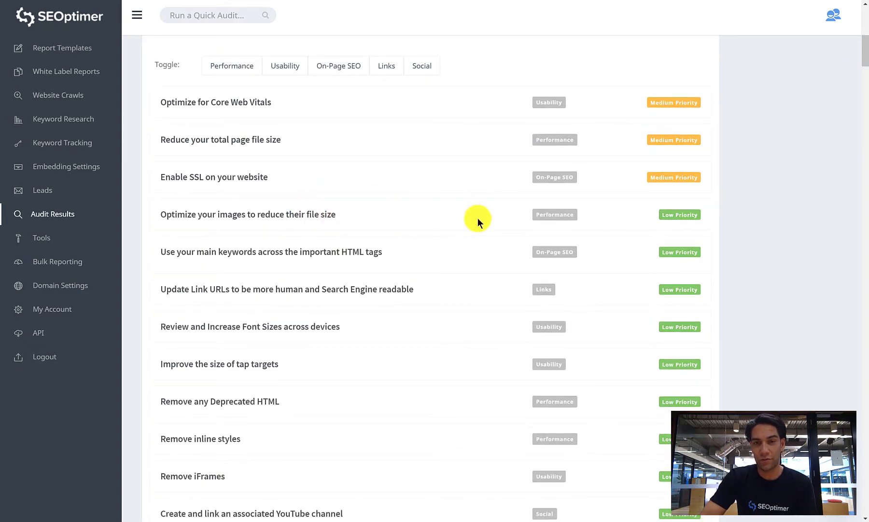
{"action": "scroll", "coordinate": [541, 217], "scroll_direction": "down", "scroll_amount": 5}
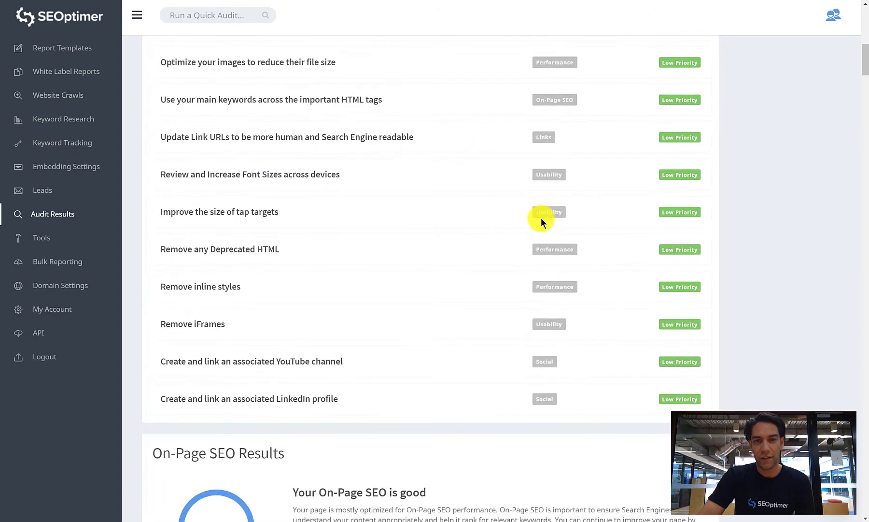
{"action": "scroll", "coordinate": [540, 218], "scroll_direction": "down", "scroll_amount": 6}
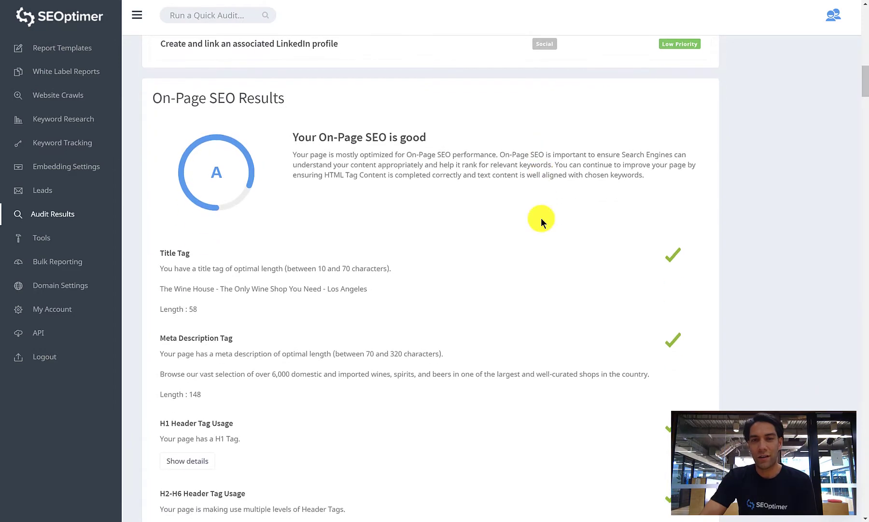
{"action": "scroll", "coordinate": [540, 218], "scroll_direction": "down", "scroll_amount": 1}
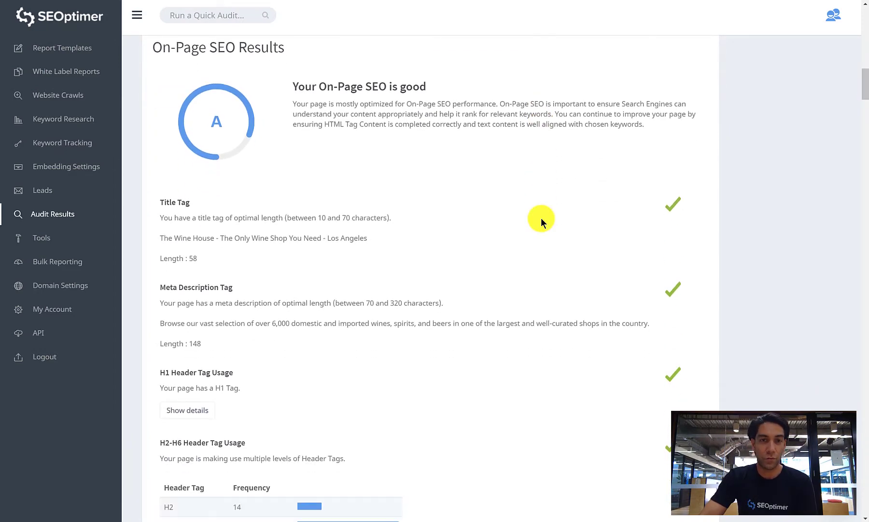
{"action": "scroll", "coordinate": [540, 218], "scroll_direction": "up", "scroll_amount": 14}
{"action": "scroll", "coordinate": [541, 221], "scroll_direction": "up", "scroll_amount": 5}
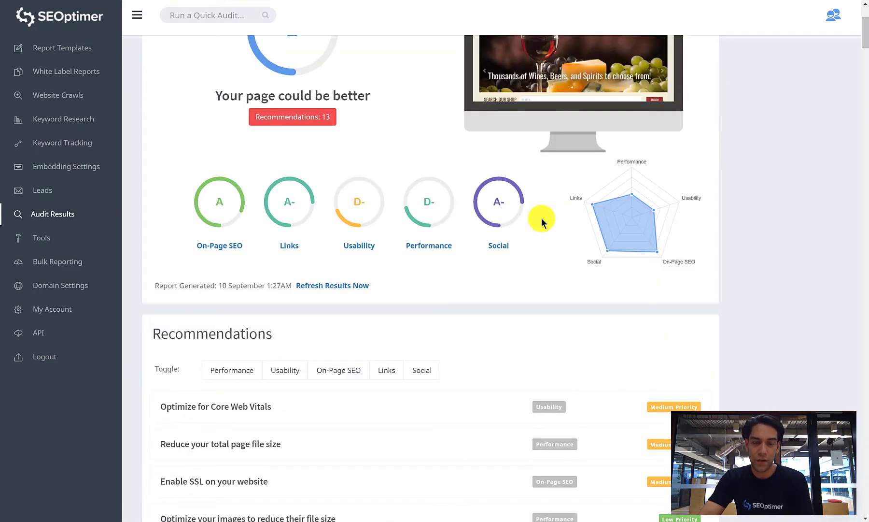
{"action": "scroll", "coordinate": [541, 218], "scroll_direction": "up", "scroll_amount": 3}
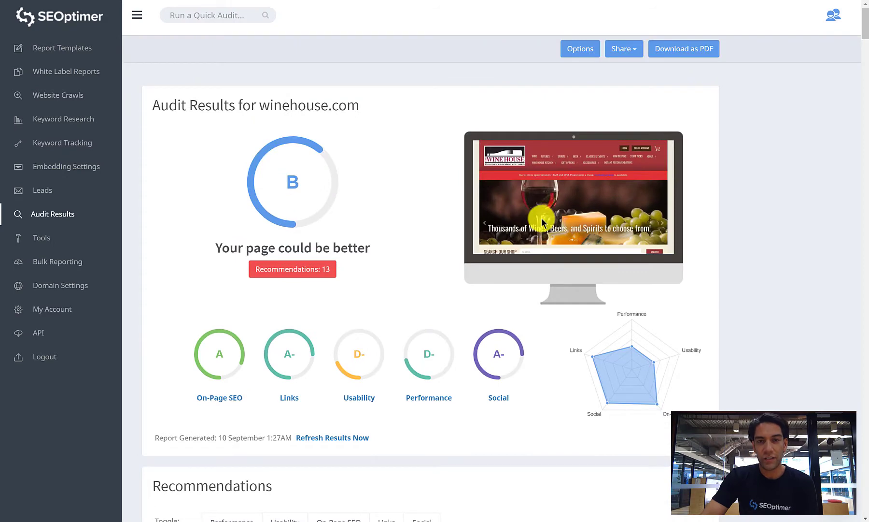
{"action": "left_click", "coordinate": [684, 57]}
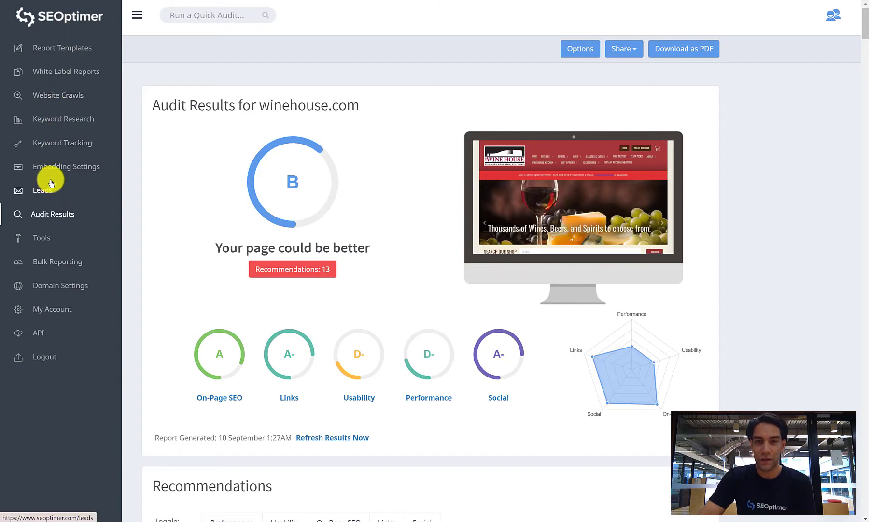
Step: In Domain Settings, switch to a custom domain and start entering the 'reports' subdomain for your-agency.com
{"action": "left_click", "coordinate": [58, 285]}
{"action": "left_click_drag", "start_coordinate": [204, 195], "coordinate": [145, 195]}
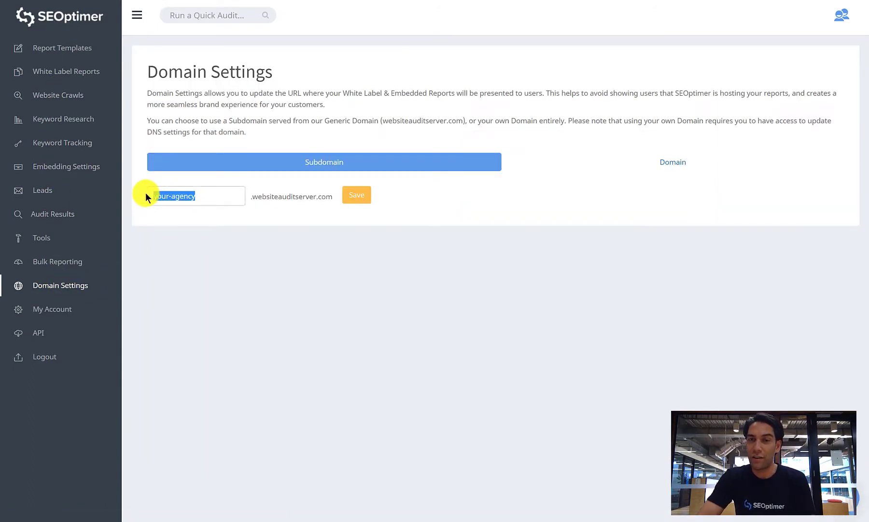
{"action": "left_click", "coordinate": [663, 165]}
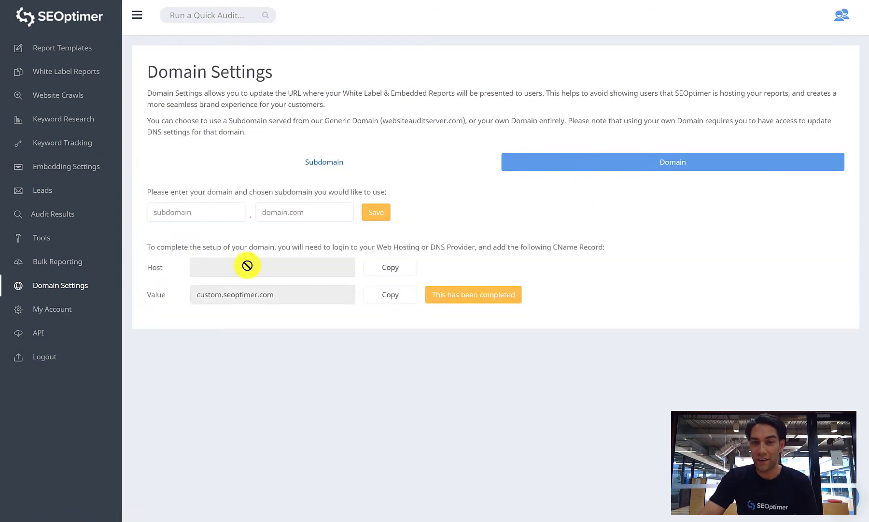
{"action": "left_click", "coordinate": [206, 217]}
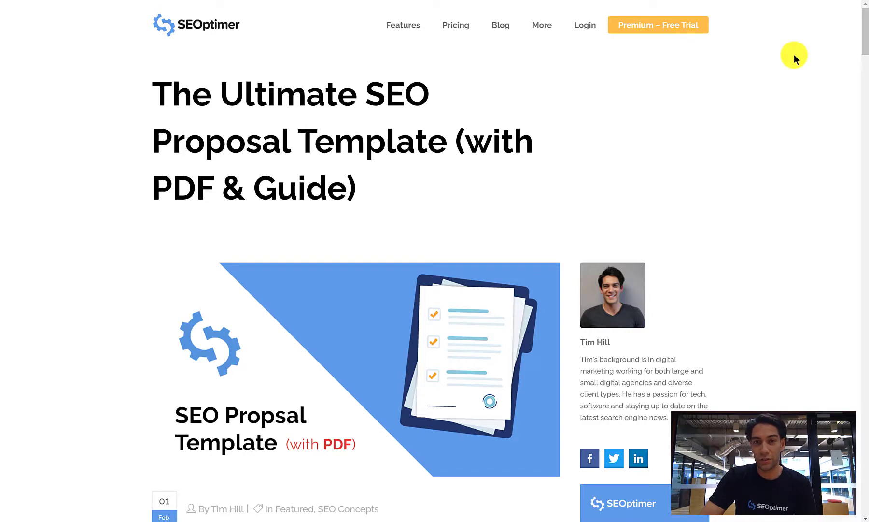
Step: Scroll down through the Ultimate SEO Proposal Template blog article
{"action": "scroll", "coordinate": [770, 178], "scroll_direction": "down", "scroll_amount": 10}
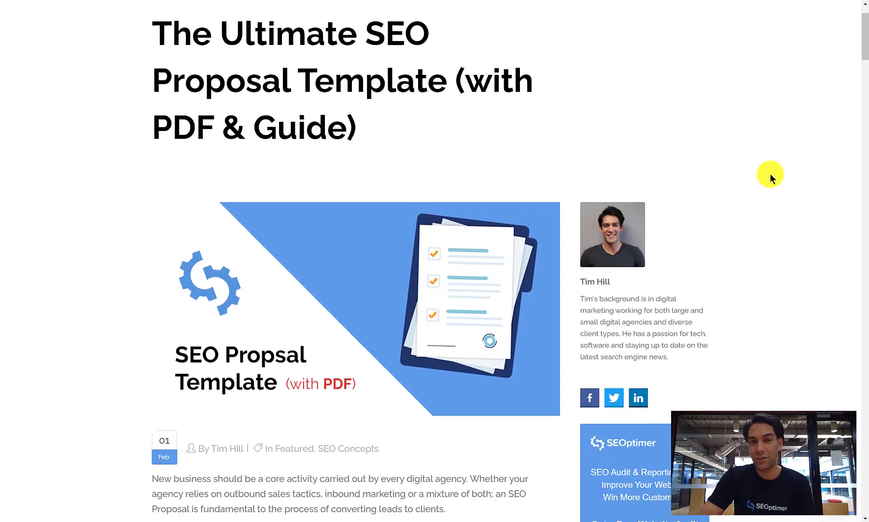
{"action": "scroll", "coordinate": [771, 175], "scroll_direction": "down", "scroll_amount": 12}
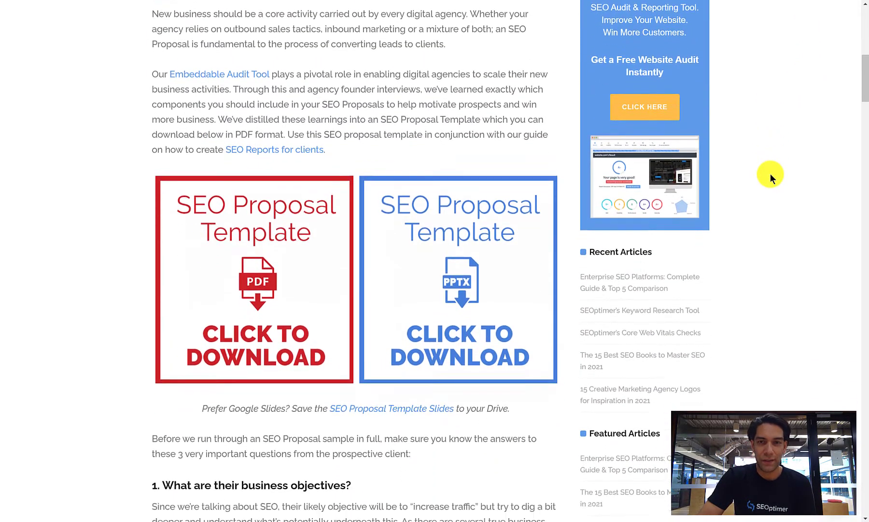
{"action": "scroll", "coordinate": [468, 217], "scroll_direction": "down", "scroll_amount": 10}
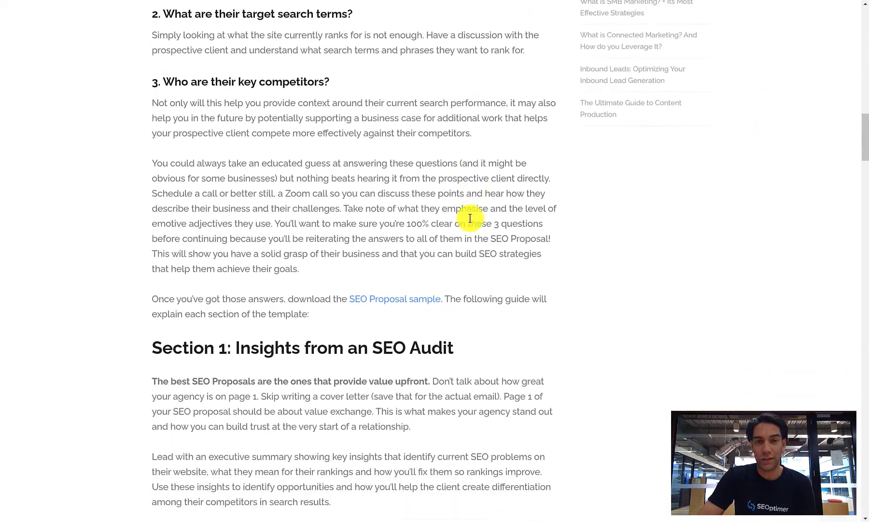
{"action": "scroll", "coordinate": [295, 293], "scroll_direction": "down", "scroll_amount": 6}
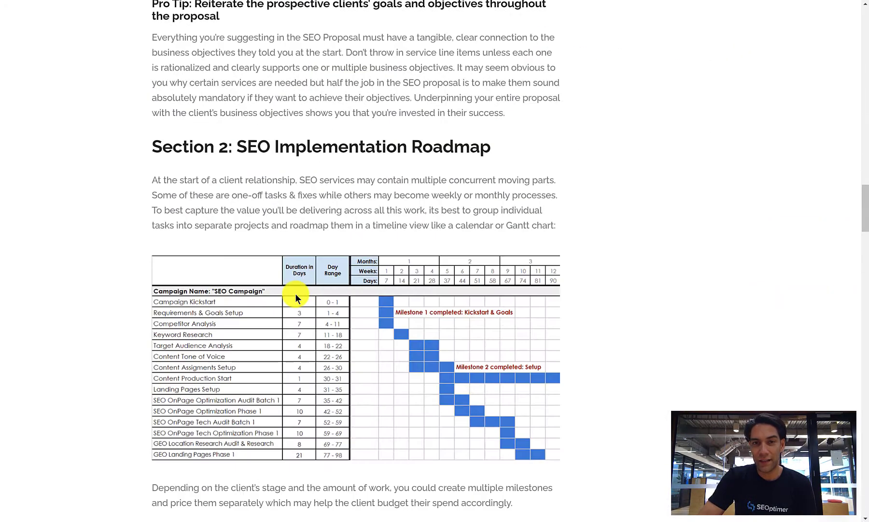
{"action": "scroll", "coordinate": [328, 292], "scroll_direction": "down", "scroll_amount": 1}
{"action": "scroll", "coordinate": [546, 381], "scroll_direction": "down", "scroll_amount": 7}
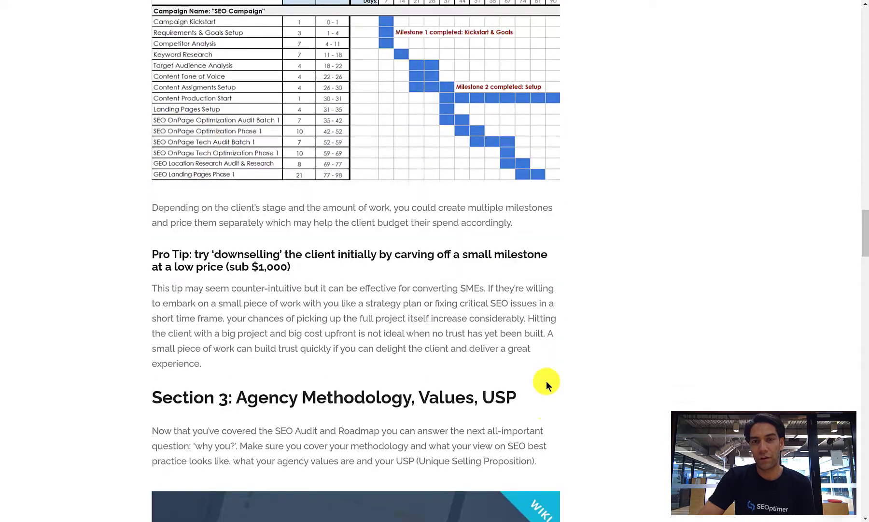
{"action": "scroll", "coordinate": [546, 380], "scroll_direction": "down", "scroll_amount": 6}
{"action": "scroll", "coordinate": [546, 380], "scroll_direction": "down", "scroll_amount": 15}
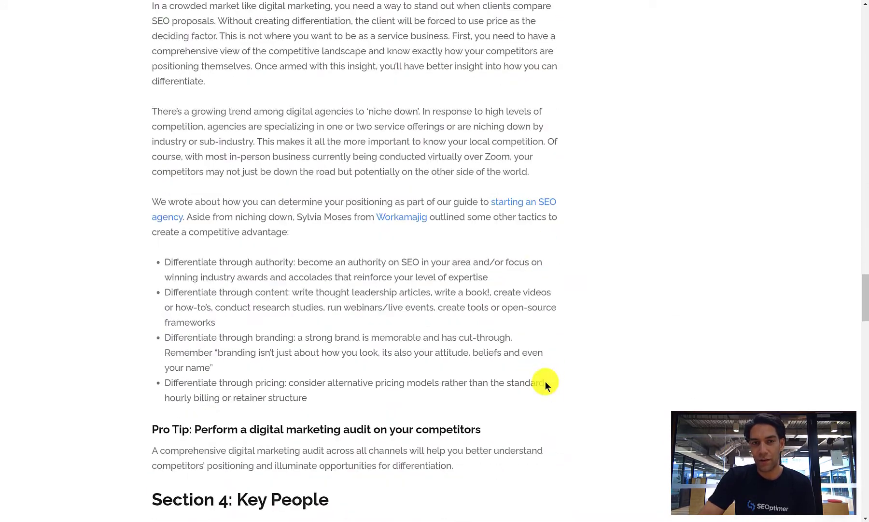
{"action": "scroll", "coordinate": [545, 381], "scroll_direction": "down", "scroll_amount": 6}
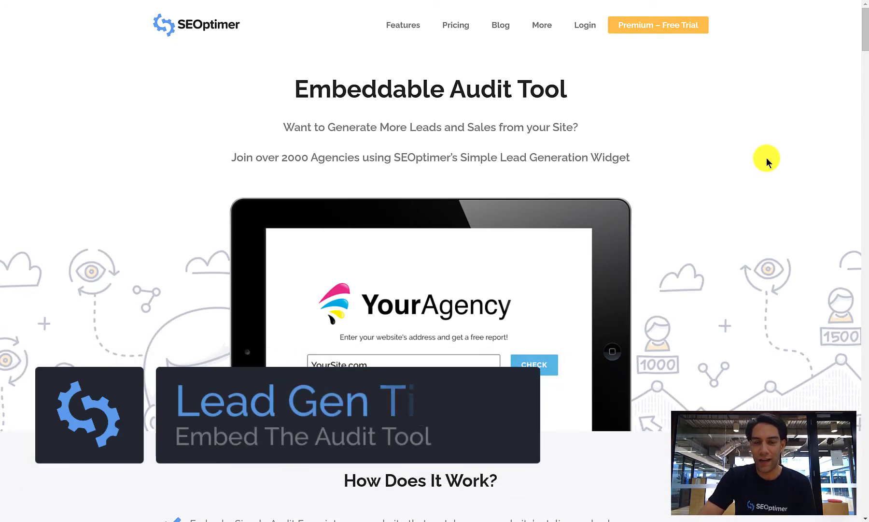
Step: Scroll the Embeddable Audit Tool page's feature sections down to Integrate With Your Systems
{"action": "scroll", "coordinate": [770, 158], "scroll_direction": "down", "scroll_amount": 4}
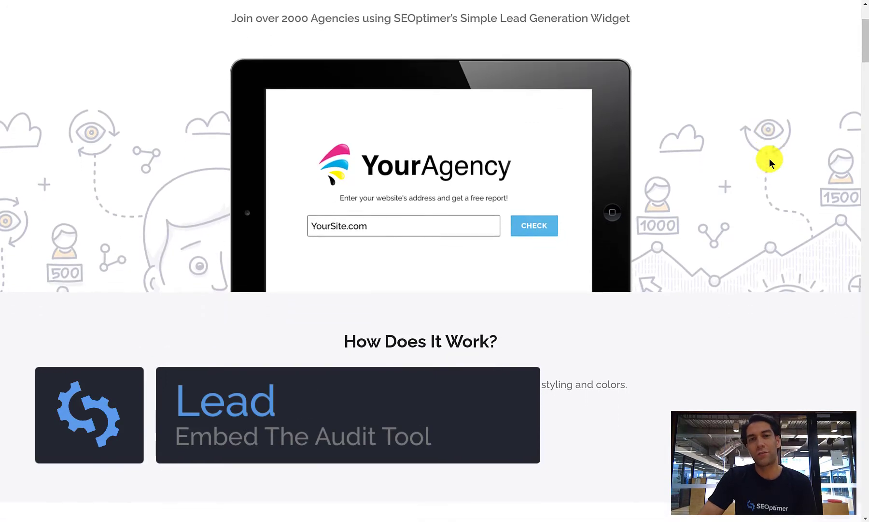
{"action": "scroll", "coordinate": [769, 159], "scroll_direction": "down", "scroll_amount": 6}
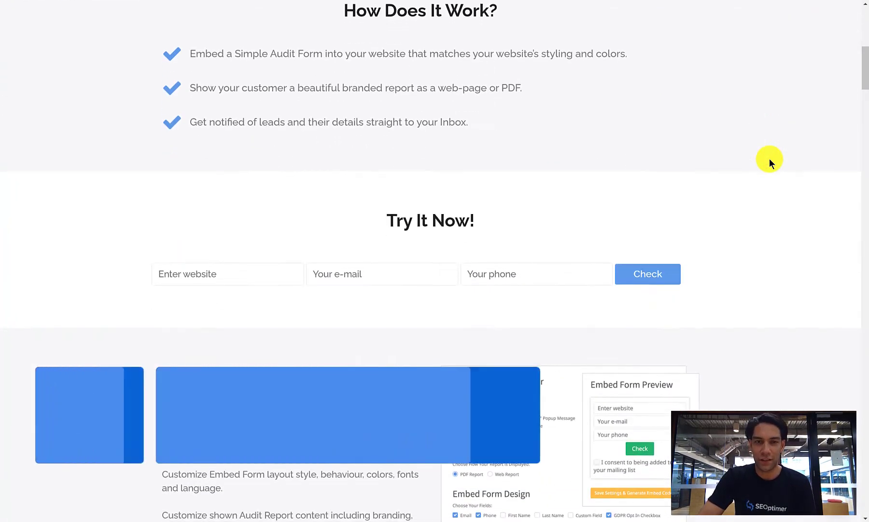
{"action": "scroll", "coordinate": [769, 159], "scroll_direction": "down", "scroll_amount": 8}
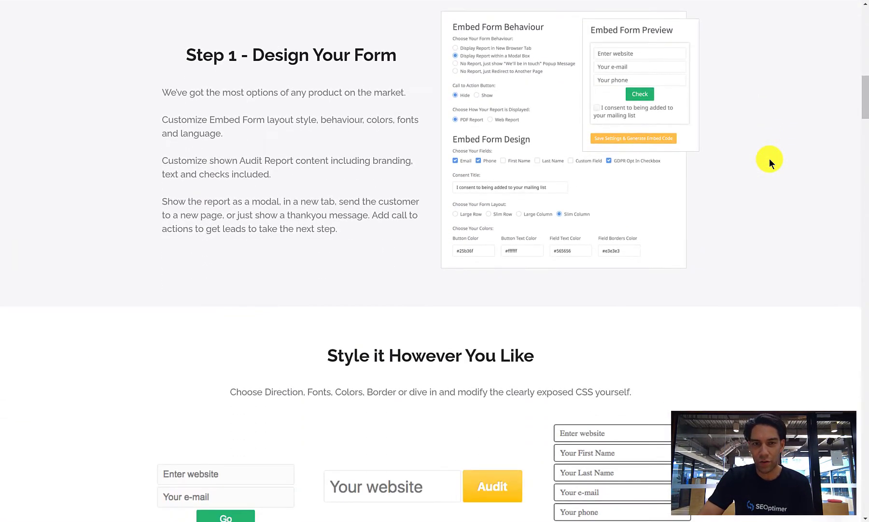
{"action": "scroll", "coordinate": [770, 159], "scroll_direction": "down", "scroll_amount": 6}
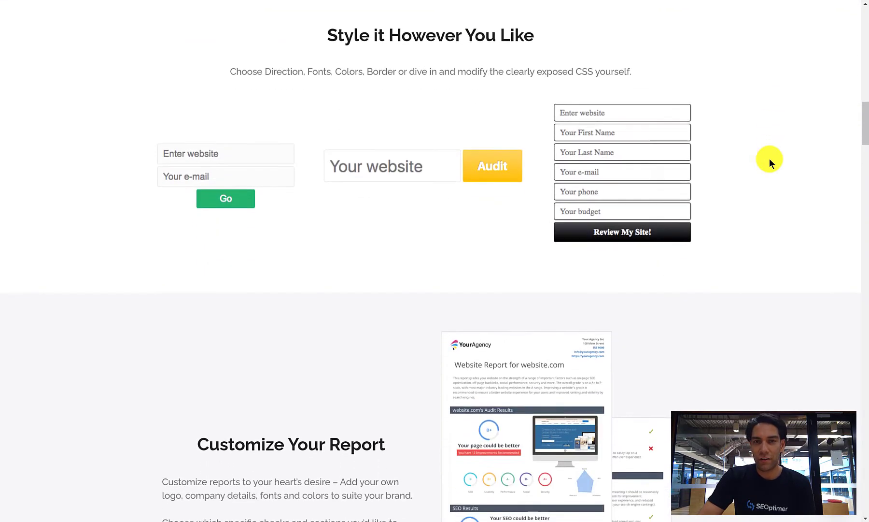
{"action": "scroll", "coordinate": [769, 159], "scroll_direction": "down", "scroll_amount": 2}
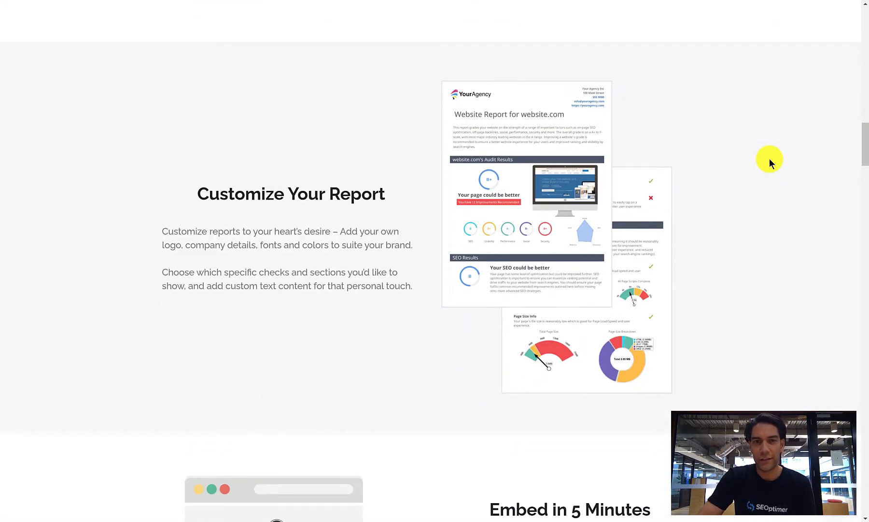
{"action": "scroll", "coordinate": [769, 158], "scroll_direction": "down", "scroll_amount": 6}
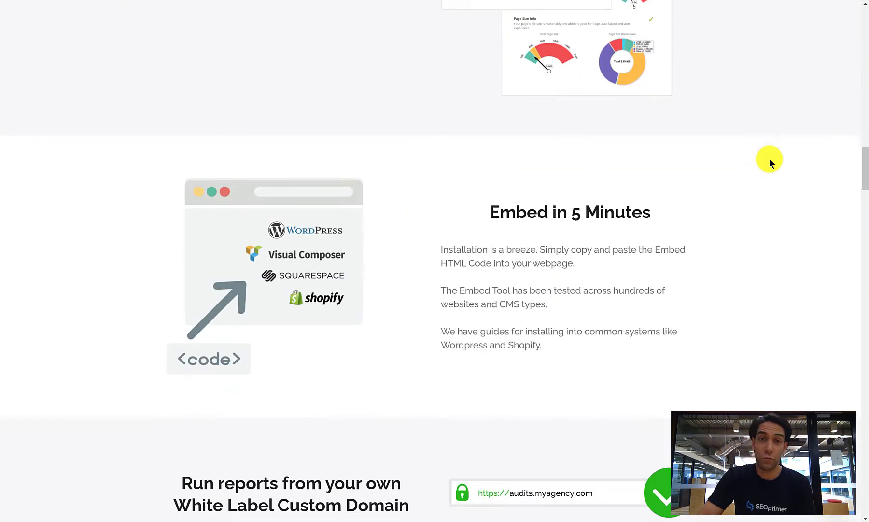
{"action": "scroll", "coordinate": [769, 159], "scroll_direction": "down", "scroll_amount": 6}
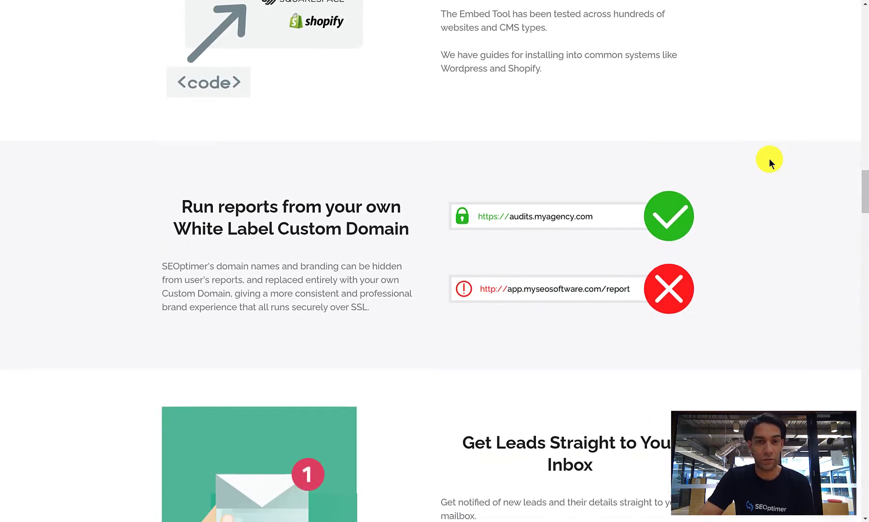
{"action": "scroll", "coordinate": [769, 158], "scroll_direction": "down", "scroll_amount": 5}
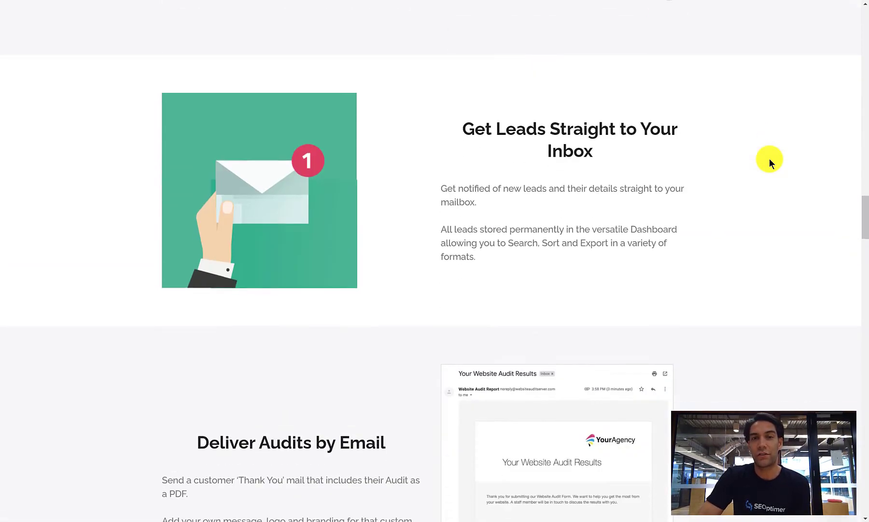
{"action": "scroll", "coordinate": [769, 158], "scroll_direction": "down", "scroll_amount": 3}
{"action": "scroll", "coordinate": [769, 159], "scroll_direction": "down", "scroll_amount": 1}
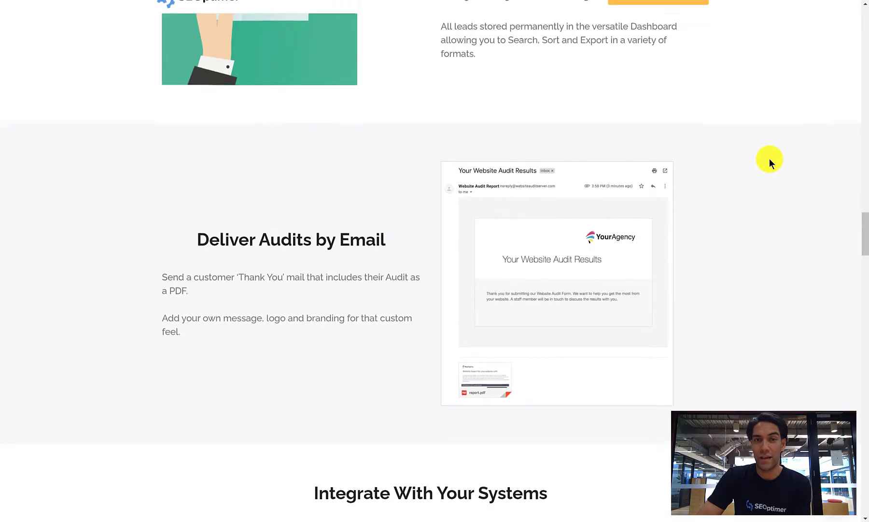
{"action": "scroll", "coordinate": [770, 158], "scroll_direction": "down", "scroll_amount": 4}
{"action": "scroll", "coordinate": [770, 158], "scroll_direction": "down", "scroll_amount": 2}
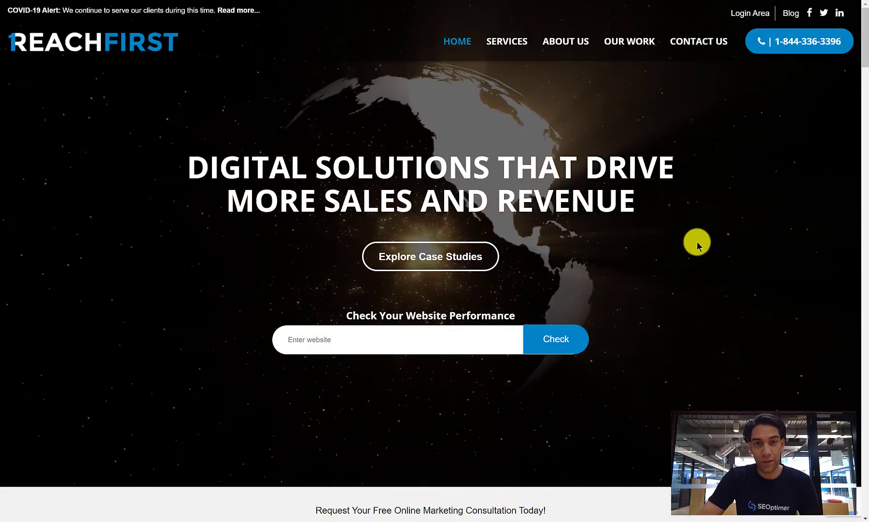
Step: Browse the audit forms on the ReachFirst, WebMarketers, Stepps and Hopeworks Design agency sites
{"action": "scroll", "coordinate": [696, 241], "scroll_direction": "down", "scroll_amount": 10}
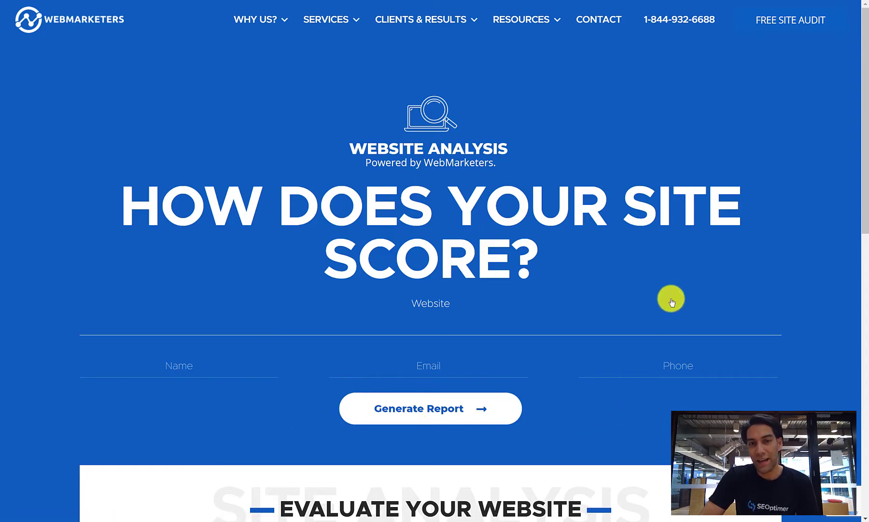
{"action": "scroll", "coordinate": [673, 271], "scroll_direction": "down", "scroll_amount": 14}
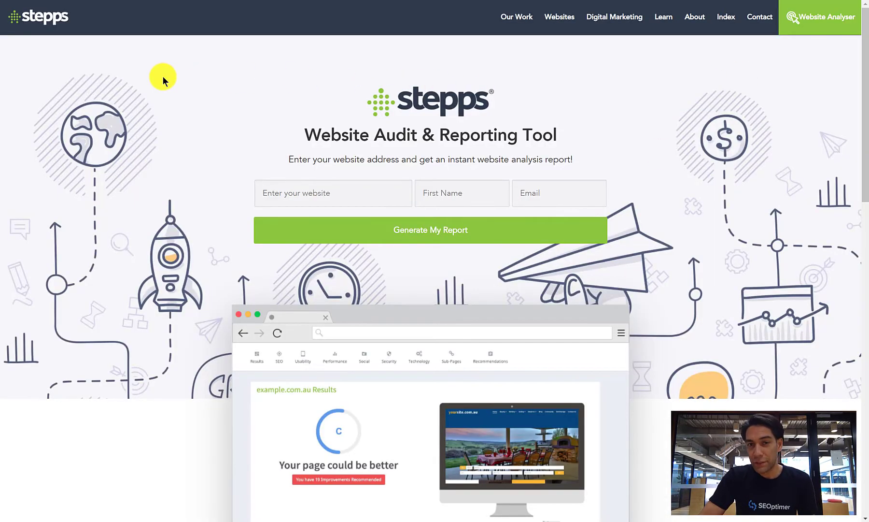
{"action": "left_click", "coordinate": [349, 196]}
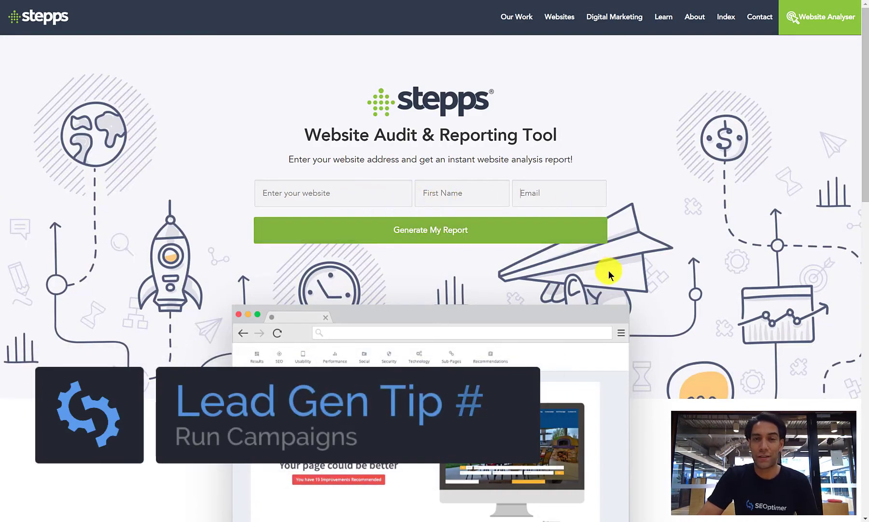
{"action": "scroll", "coordinate": [609, 271], "scroll_direction": "down", "scroll_amount": 8}
{"action": "scroll", "coordinate": [724, 291], "scroll_direction": "down", "scroll_amount": 4}
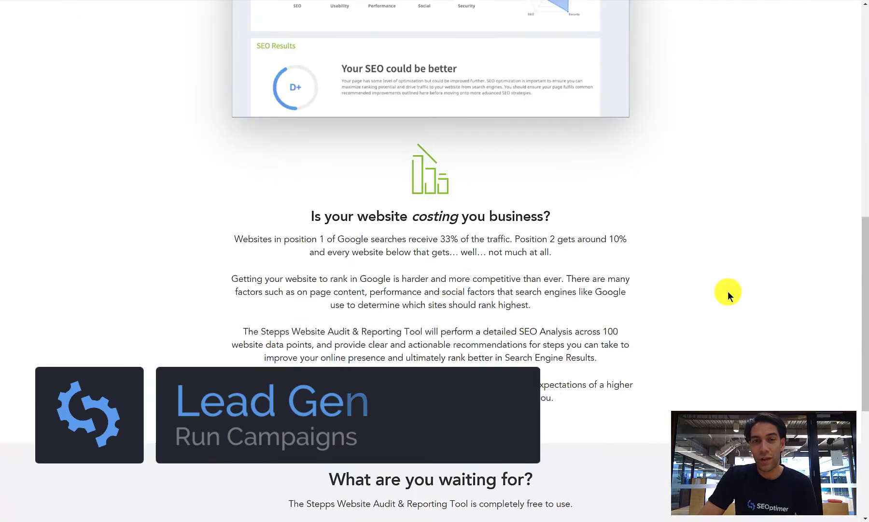
{"action": "scroll", "coordinate": [739, 294], "scroll_direction": "down", "scroll_amount": 6}
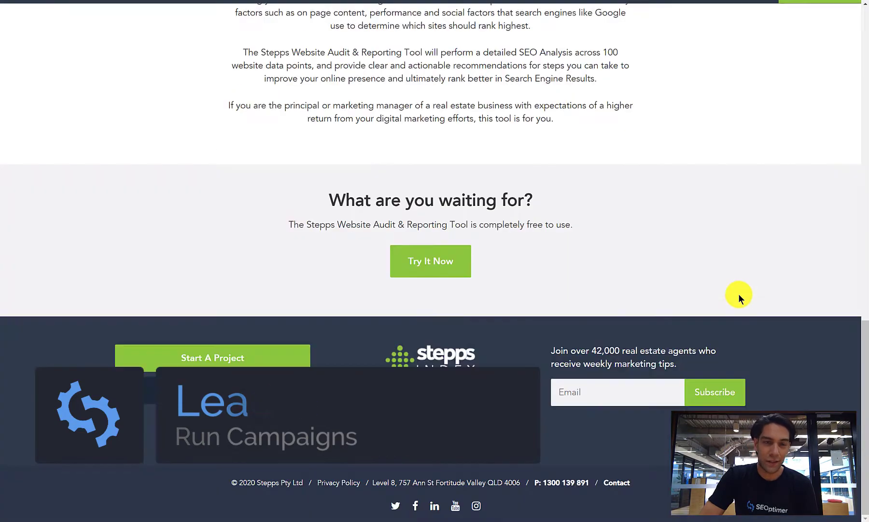
{"action": "scroll", "coordinate": [738, 293], "scroll_direction": "up", "scroll_amount": 4}
{"action": "scroll", "coordinate": [777, 218], "scroll_direction": "up", "scroll_amount": 1}
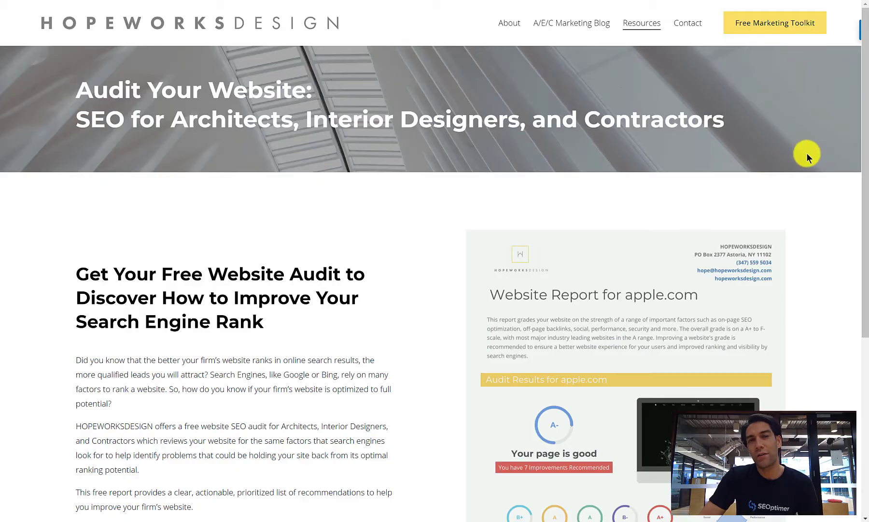
{"action": "scroll", "coordinate": [815, 174], "scroll_direction": "down", "scroll_amount": 3}
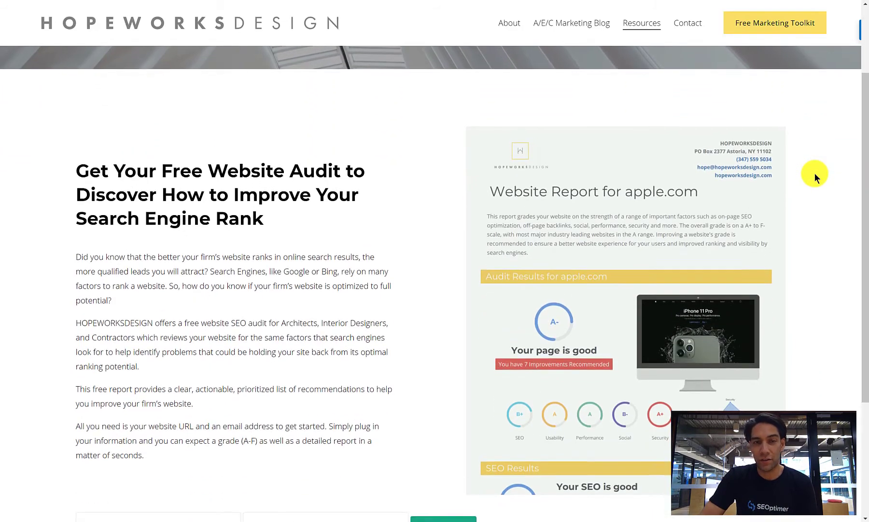
{"action": "scroll", "coordinate": [815, 173], "scroll_direction": "down", "scroll_amount": 2}
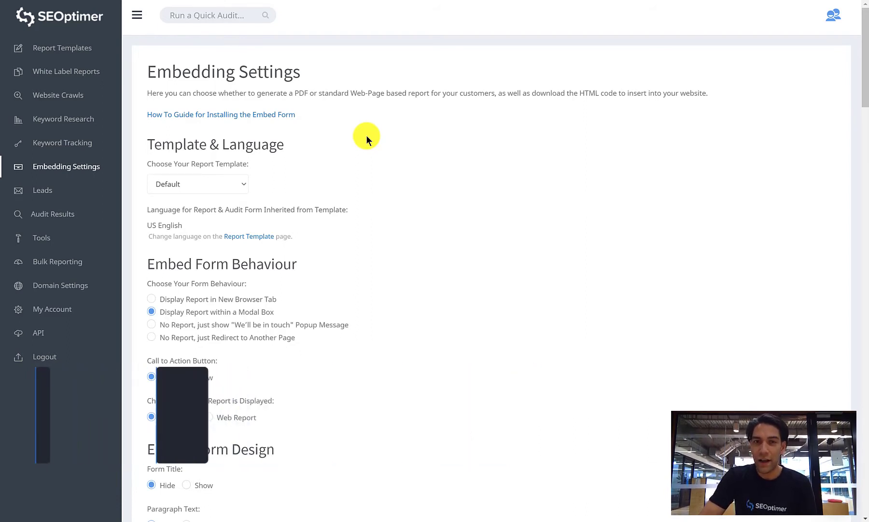
Step: Keep field rounded edges at 4px and entered text colour unchanged, then save and generate the embed code
{"action": "scroll", "coordinate": [366, 134], "scroll_direction": "down", "scroll_amount": 5}
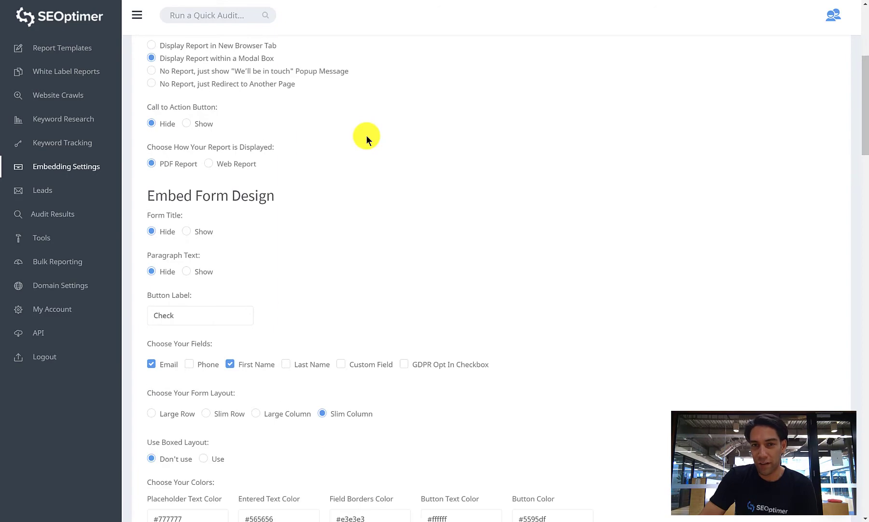
{"action": "scroll", "coordinate": [213, 312], "scroll_direction": "down", "scroll_amount": 4}
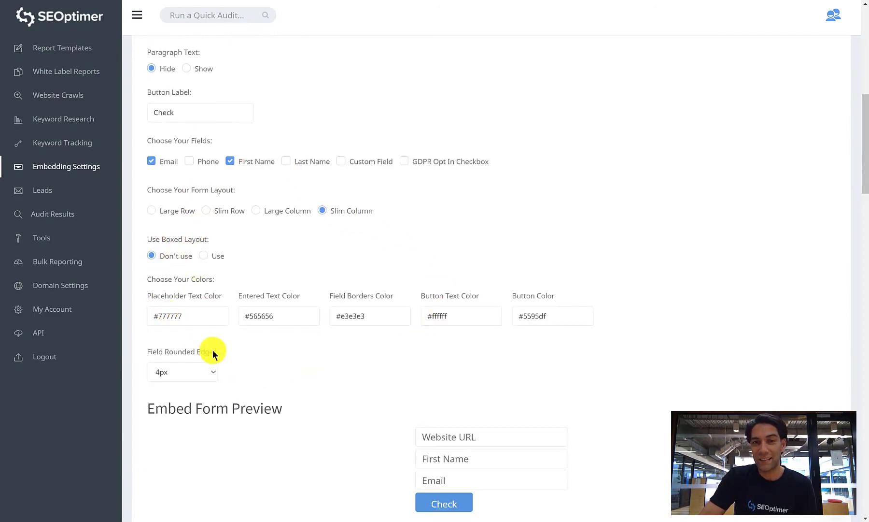
{"action": "scroll", "coordinate": [369, 361], "scroll_direction": "down", "scroll_amount": 2}
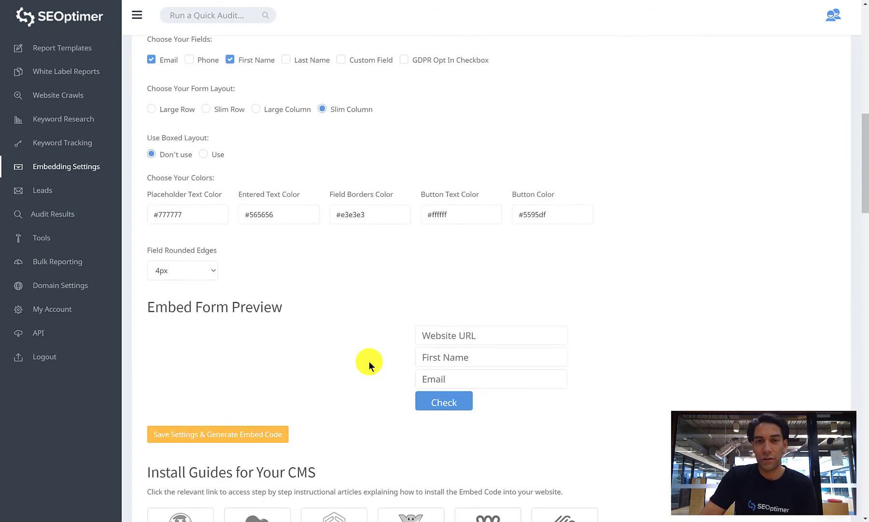
{"action": "left_click", "coordinate": [202, 267]}
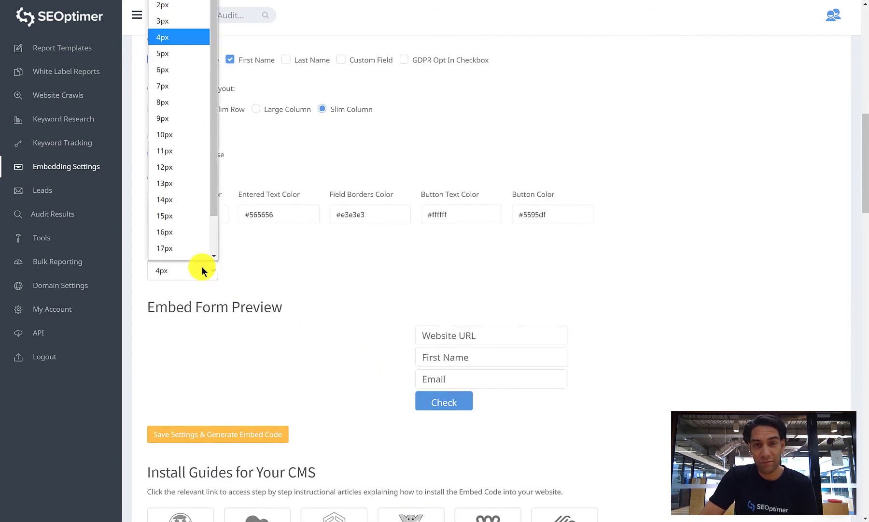
{"action": "left_click", "coordinate": [202, 267]}
{"action": "left_click", "coordinate": [266, 215]}
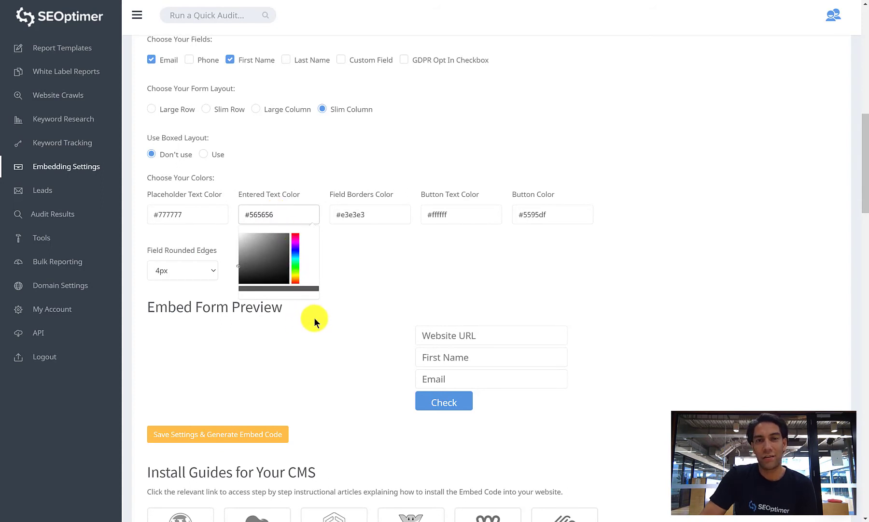
{"action": "left_click", "coordinate": [378, 293]}
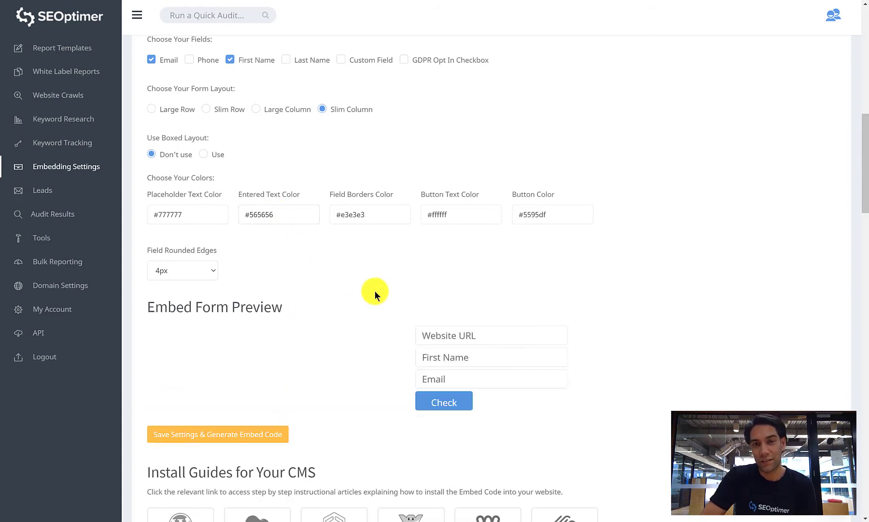
{"action": "left_click", "coordinate": [257, 434]}
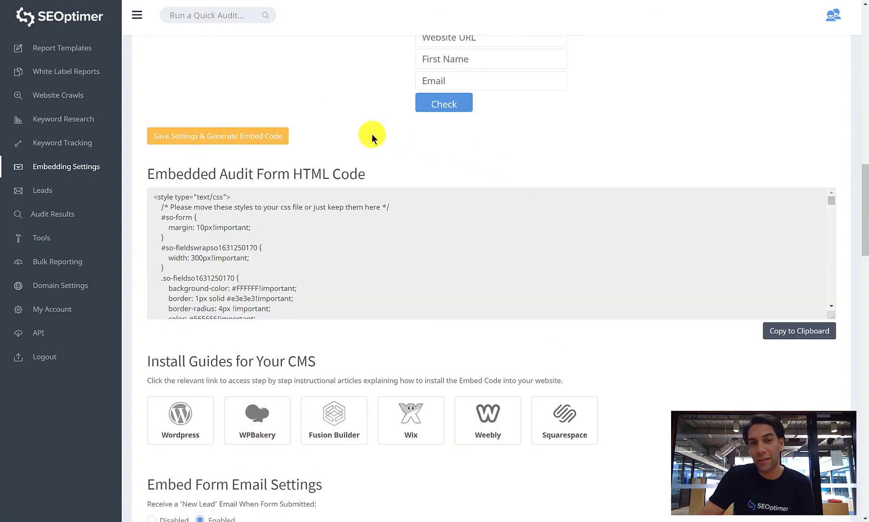
Step: Copy the Embedded Audit Form HTML code to the clipboard
{"action": "scroll", "coordinate": [230, 216], "scroll_direction": "down", "scroll_amount": 5}
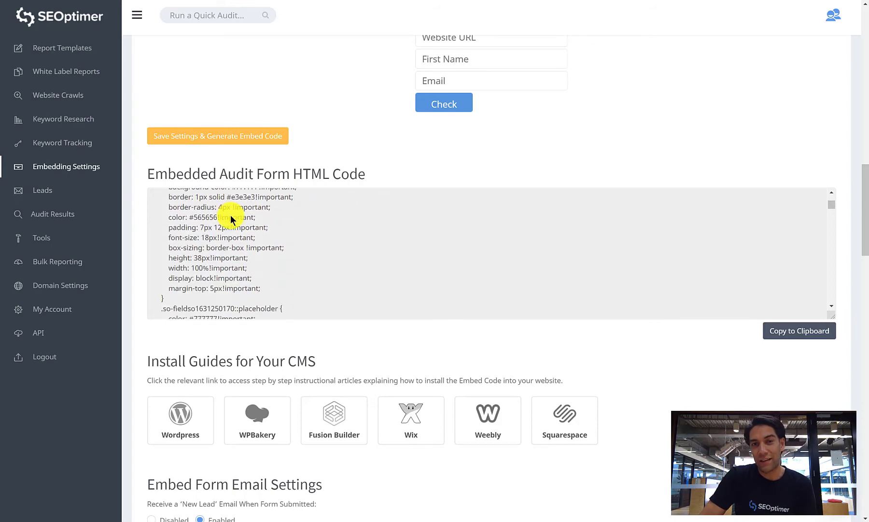
{"action": "scroll", "coordinate": [230, 215], "scroll_direction": "down", "scroll_amount": 15}
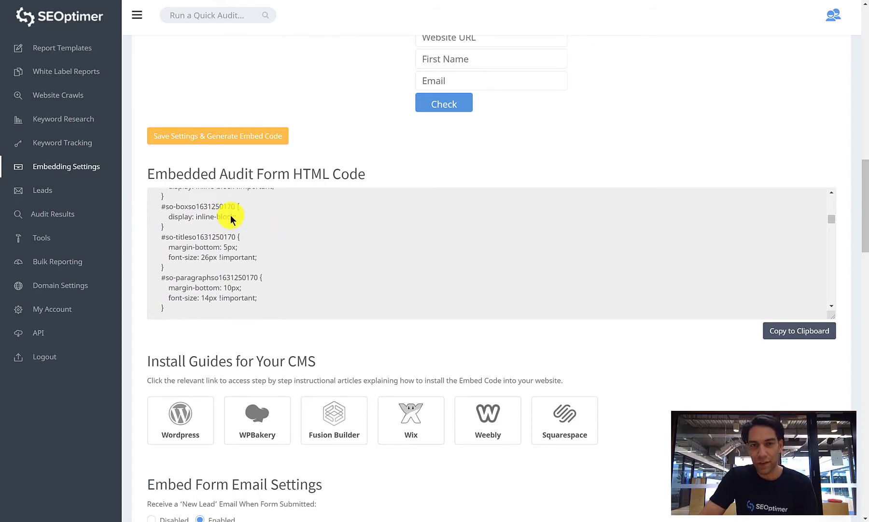
{"action": "scroll", "coordinate": [231, 215], "scroll_direction": "down", "scroll_amount": 10}
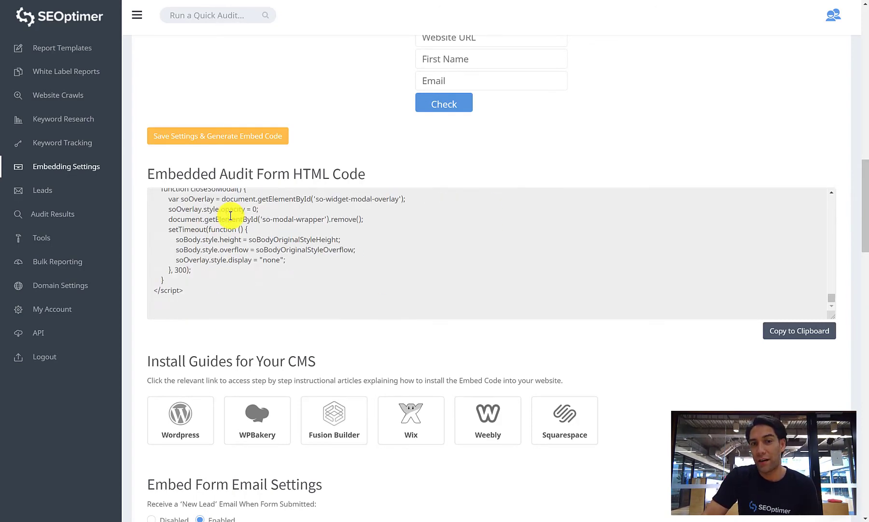
{"action": "left_click", "coordinate": [776, 326]}
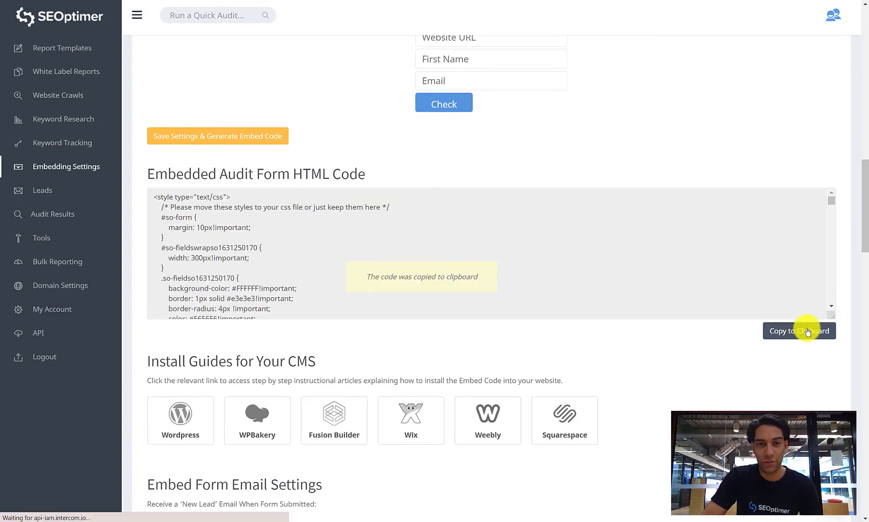
Step: Scroll to the Zapier section and add SEOptimer to a Zapier account
{"action": "scroll", "coordinate": [688, 312], "scroll_direction": "down", "scroll_amount": 6}
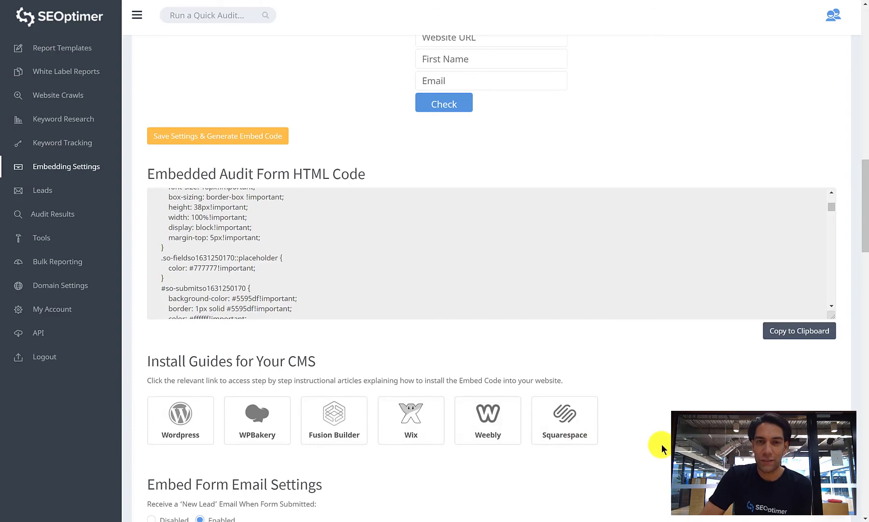
{"action": "scroll", "coordinate": [612, 442], "scroll_direction": "down", "scroll_amount": 2}
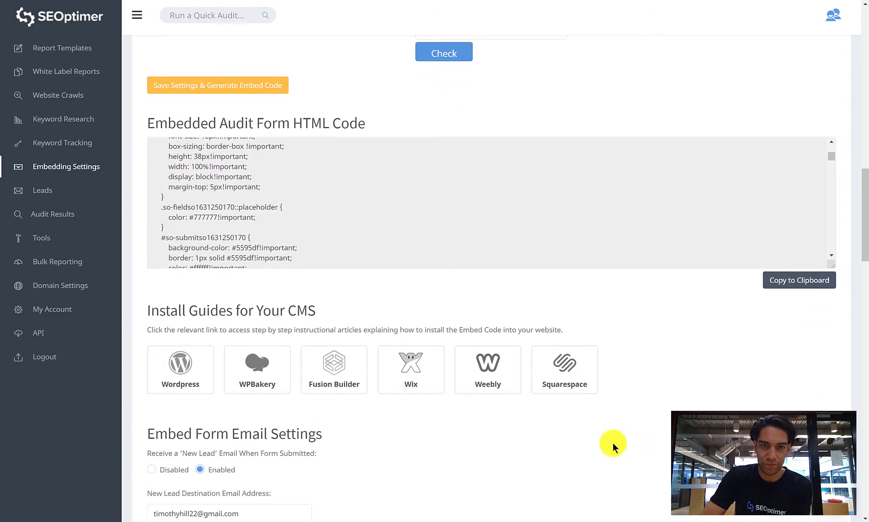
{"action": "scroll", "coordinate": [595, 245], "scroll_direction": "down", "scroll_amount": 15}
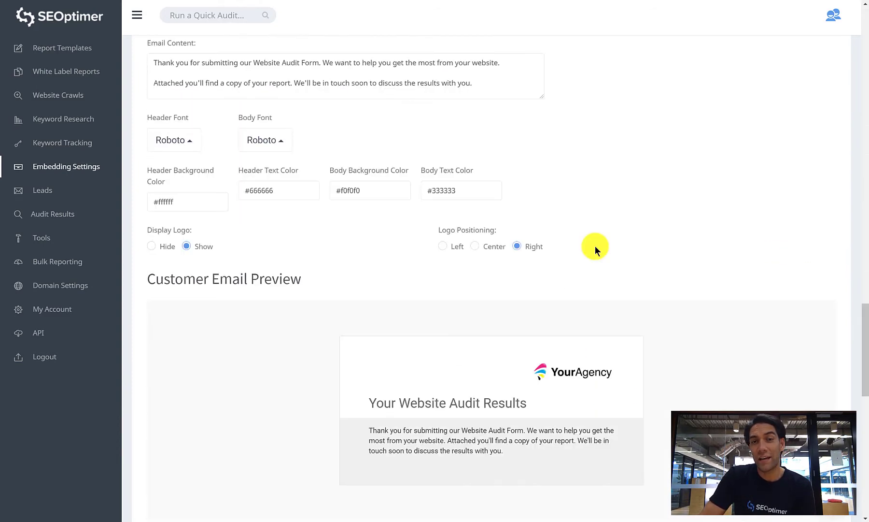
{"action": "scroll", "coordinate": [727, 246], "scroll_direction": "down", "scroll_amount": 6}
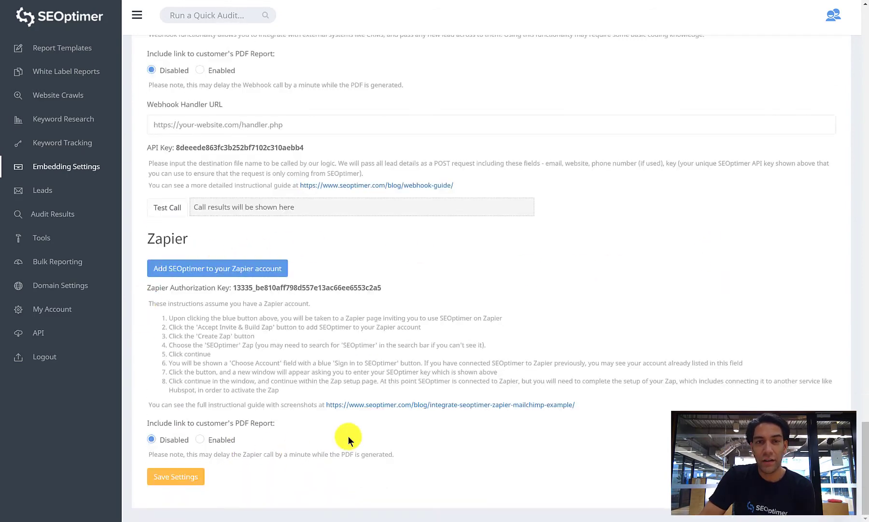
{"action": "left_click", "coordinate": [211, 271]}
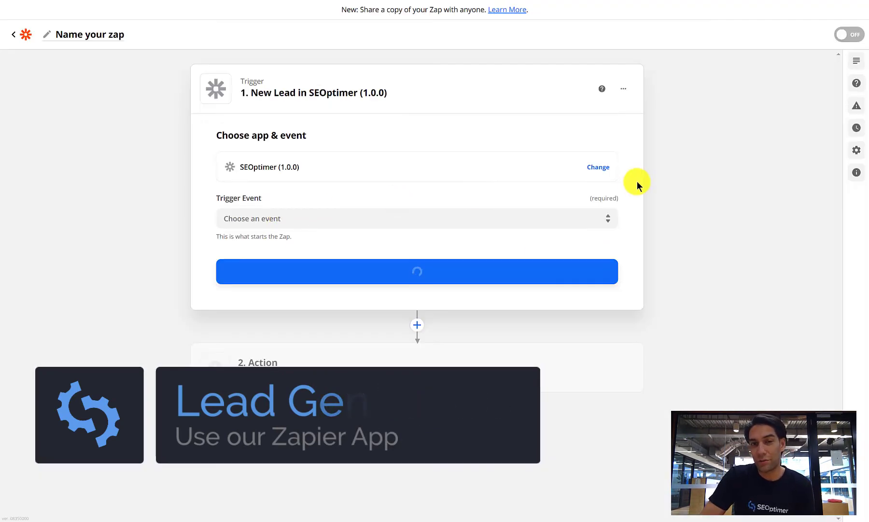
Step: Make New Lead the trigger event and connect the SEOptimer account with the pasted authorization key
{"action": "left_click", "coordinate": [564, 218]}
{"action": "left_click", "coordinate": [403, 258]}
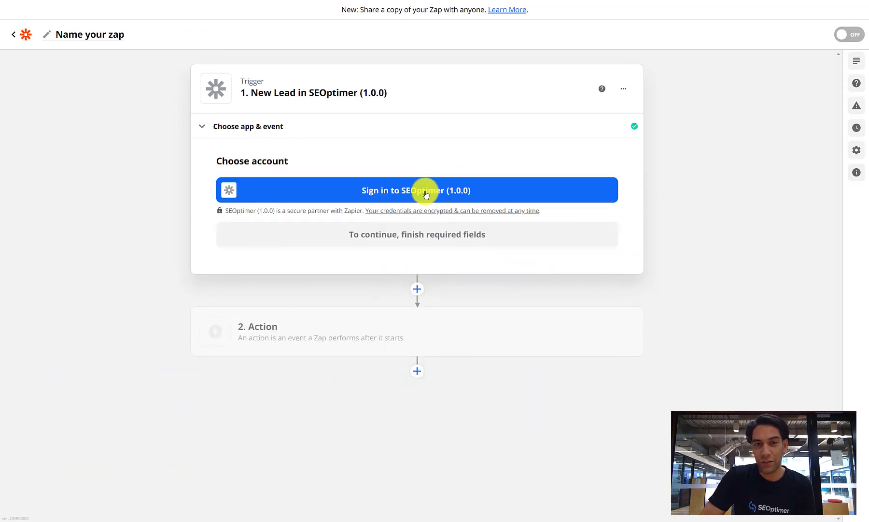
{"action": "left_click", "coordinate": [424, 193]}
{"action": "key", "text": "ctrl+v"}
{"action": "left_click", "coordinate": [227, 197]}
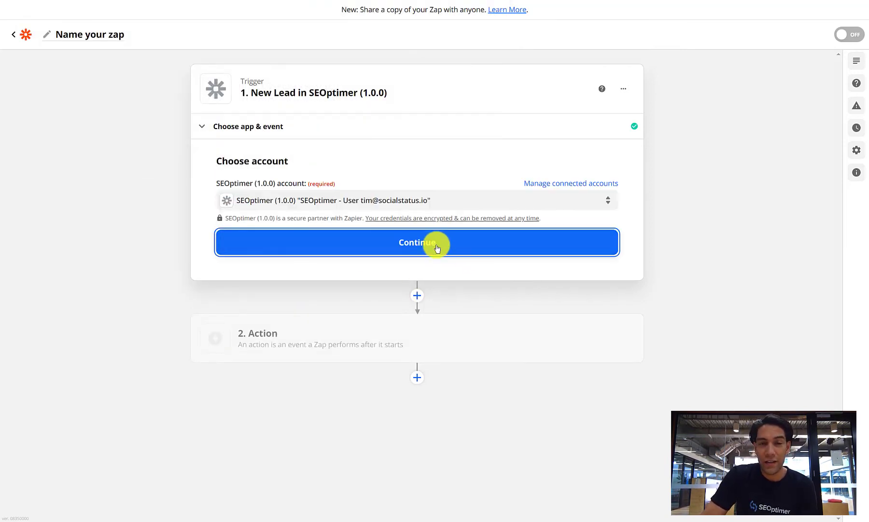
{"action": "left_click", "coordinate": [435, 243]}
Step: Test the trigger, continue to the action, and search apps for 'crm'
{"action": "left_click", "coordinate": [424, 350]}
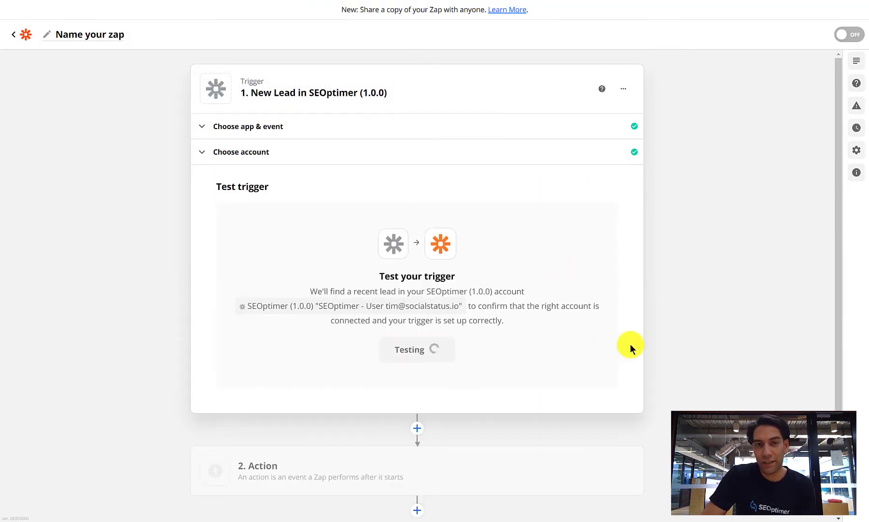
{"action": "left_click", "coordinate": [419, 472]}
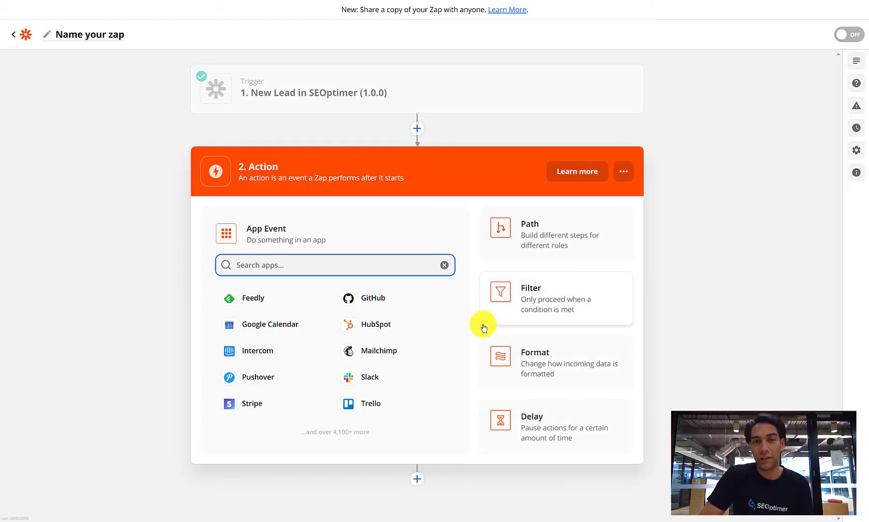
{"action": "type", "text": "crm"}
{"action": "scroll", "coordinate": [249, 323], "scroll_direction": "down", "scroll_amount": 5}
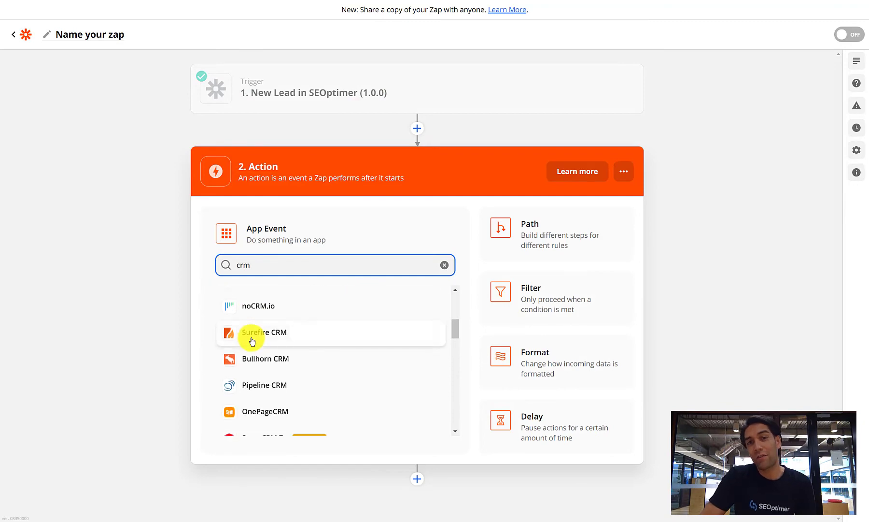
{"action": "scroll", "coordinate": [252, 341], "scroll_direction": "down", "scroll_amount": 8}
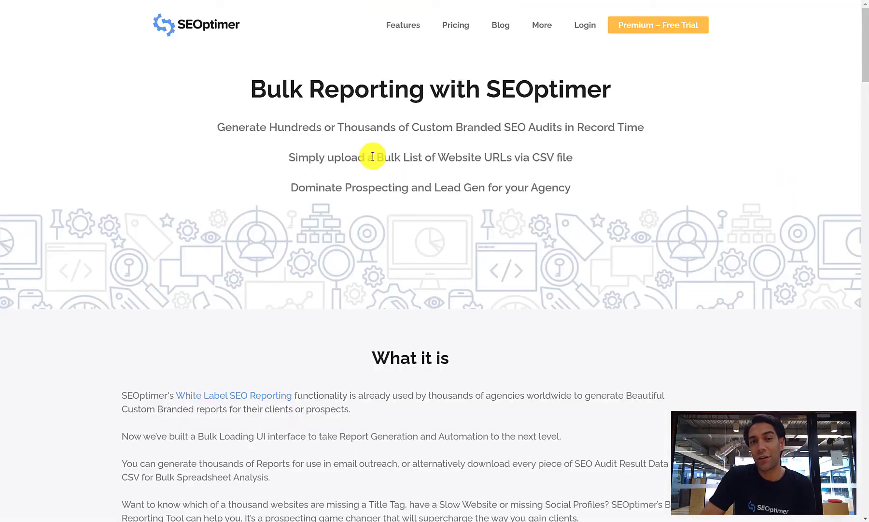
Step: Highlight the 'Simply upload a Bulk List' sentence and scroll through Upload, Batch Process and Download & Analyze
{"action": "left_click_drag", "start_coordinate": [373, 156], "coordinate": [473, 156]}
{"action": "scroll", "coordinate": [530, 183], "scroll_direction": "down", "scroll_amount": 10}
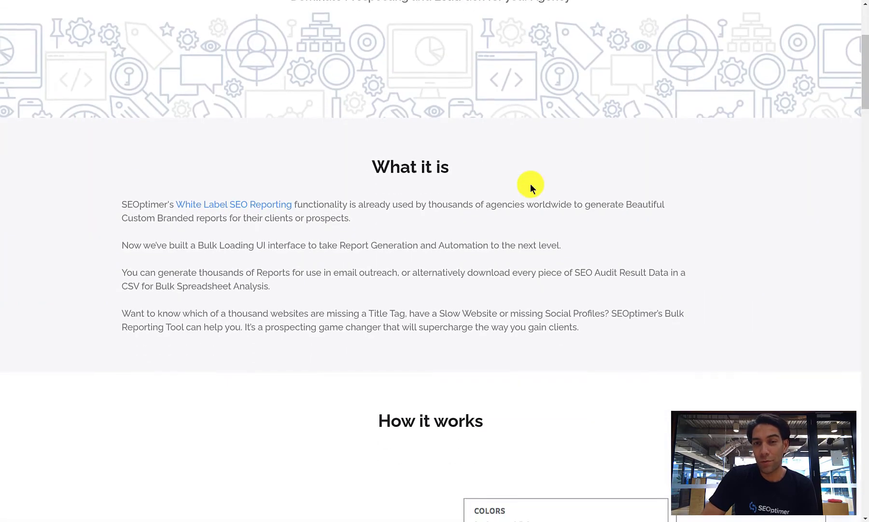
{"action": "scroll", "coordinate": [530, 184], "scroll_direction": "down", "scroll_amount": 8}
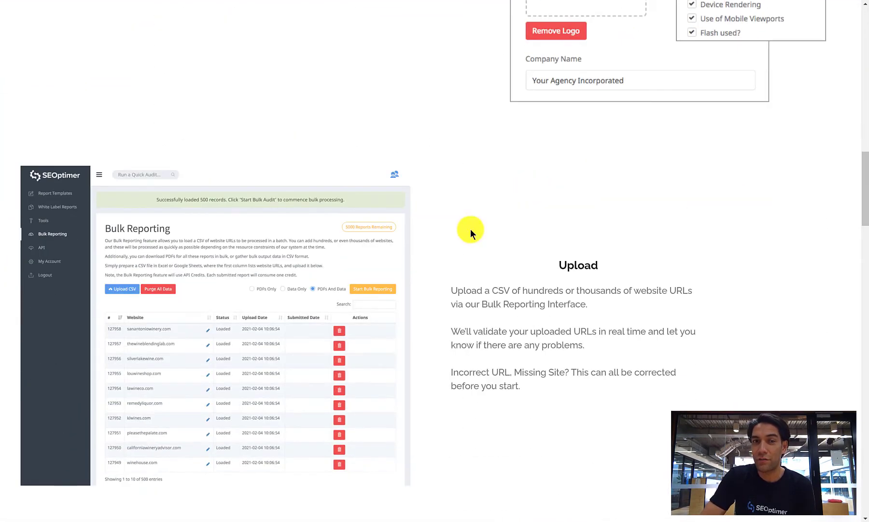
{"action": "scroll", "coordinate": [146, 395], "scroll_direction": "down", "scroll_amount": 12}
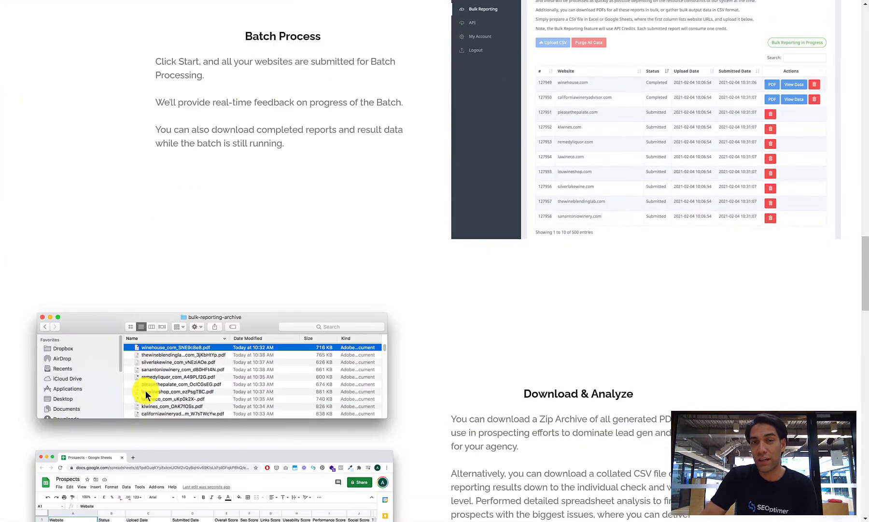
{"action": "scroll", "coordinate": [145, 394], "scroll_direction": "down", "scroll_amount": 5}
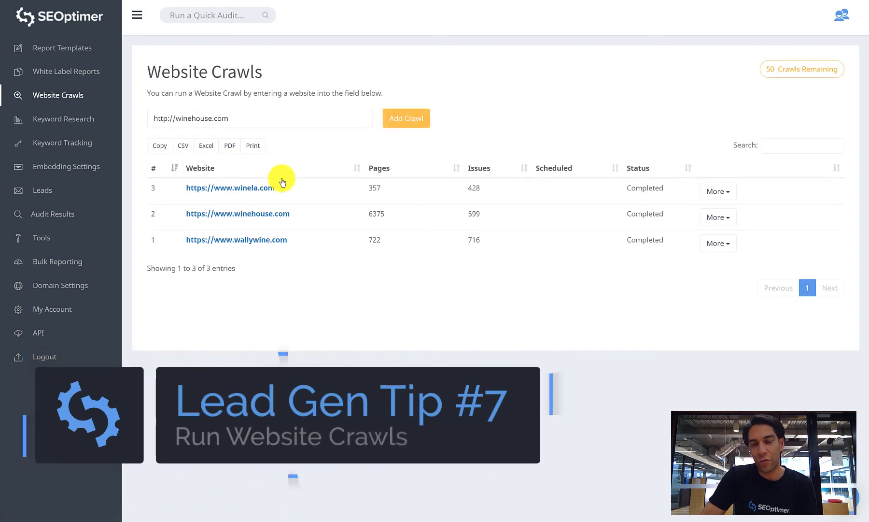
Step: Open the winela.com crawl report, expand the '/' page's issues, and review 'Twitter Page Link Not Found'
{"action": "left_click", "coordinate": [250, 188]}
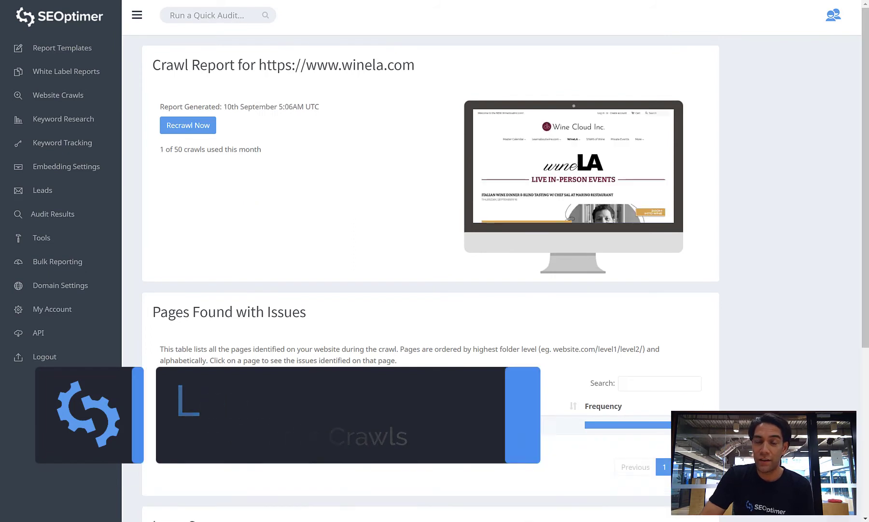
{"action": "left_click", "coordinate": [164, 426]}
{"action": "scroll", "coordinate": [251, 429], "scroll_direction": "down", "scroll_amount": 1}
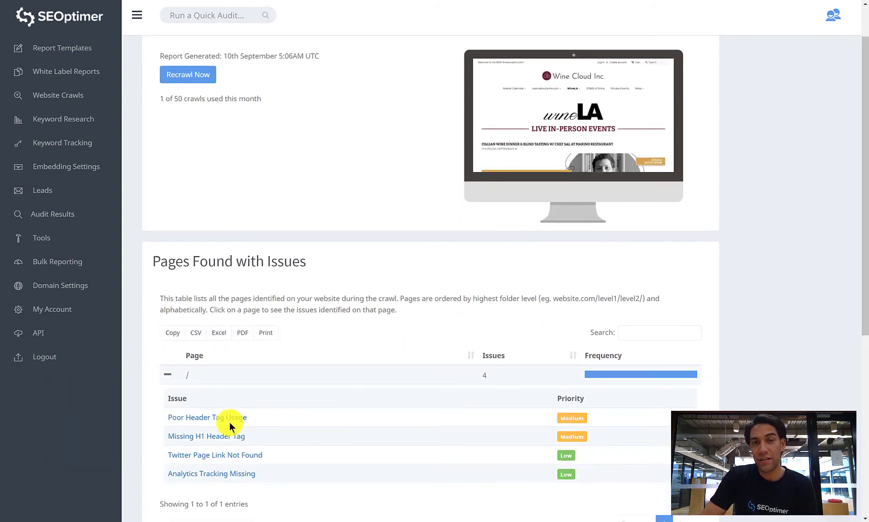
{"action": "left_click", "coordinate": [216, 458]}
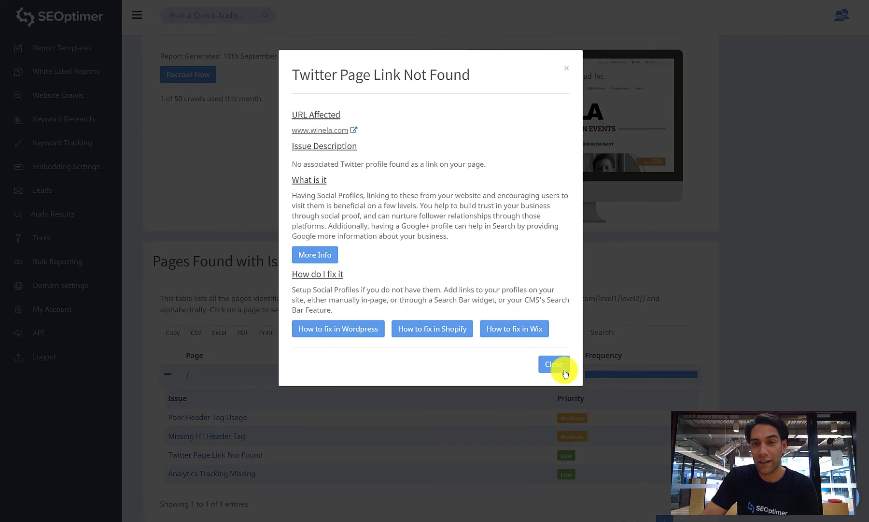
{"action": "left_click", "coordinate": [553, 365]}
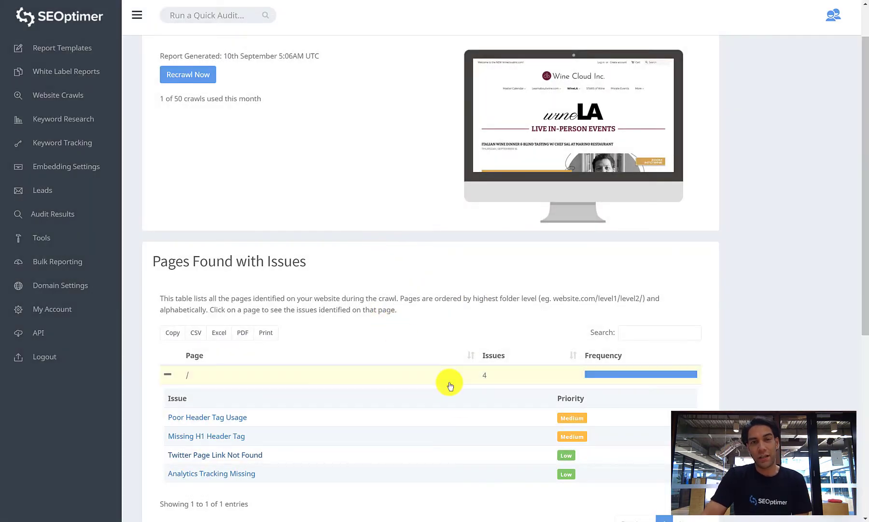